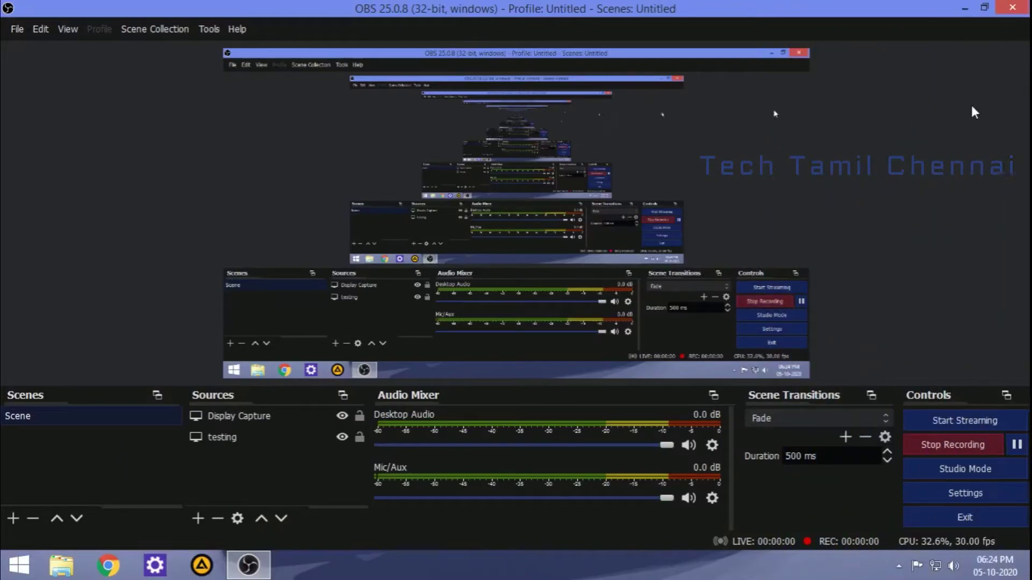
Minimize the recording window and open the desktop file New Text Document (2) in Notepad.
left_click(962, 8)
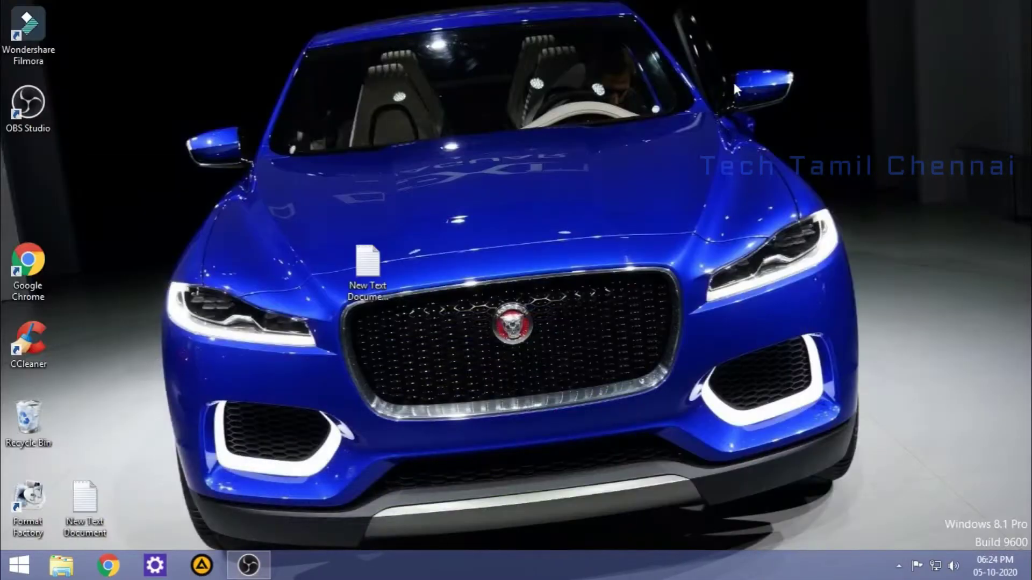
right_click(408, 296)
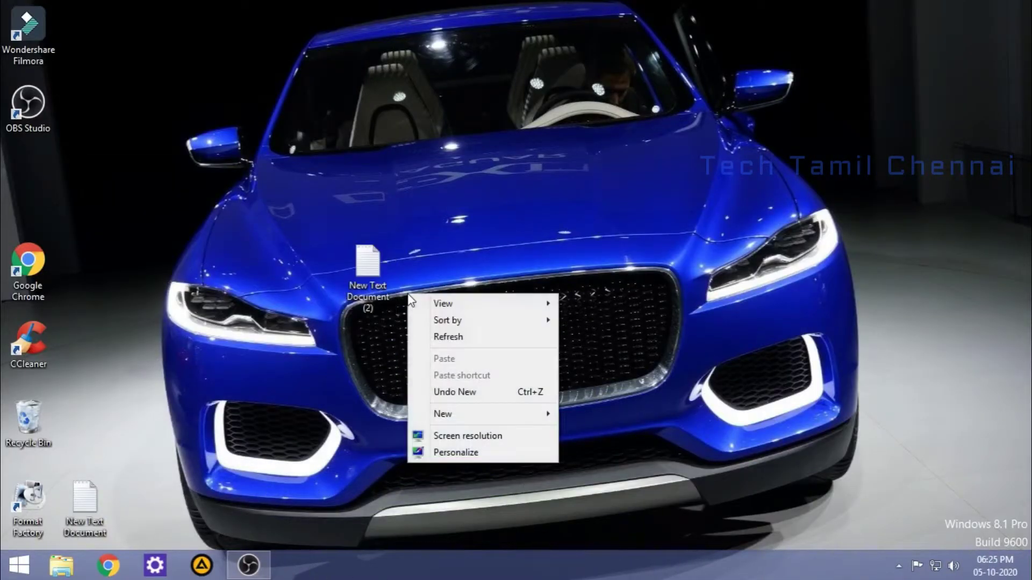
left_click(392, 258)
double_click(376, 261)
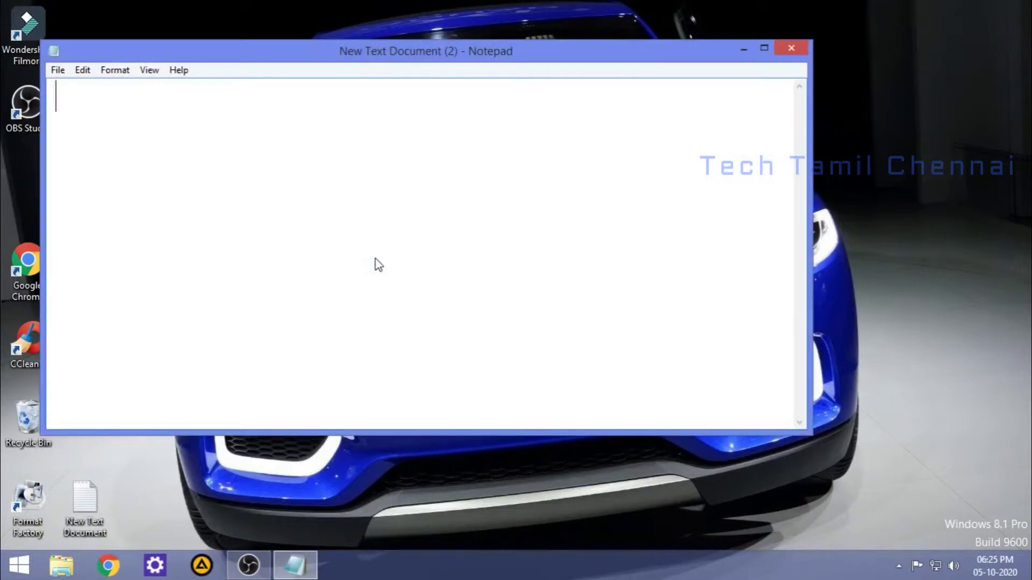
Write "welcome to Tech Tamil Chennai" as the first line of the document.
type("welco")
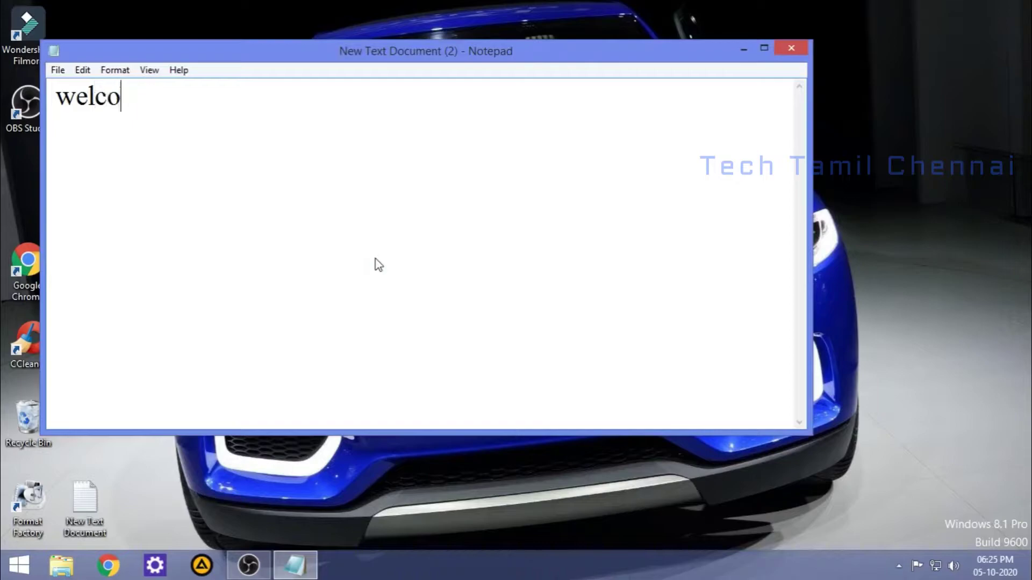
type("mke")
key("BackSpace")
key("BackSpace")
type("e to")
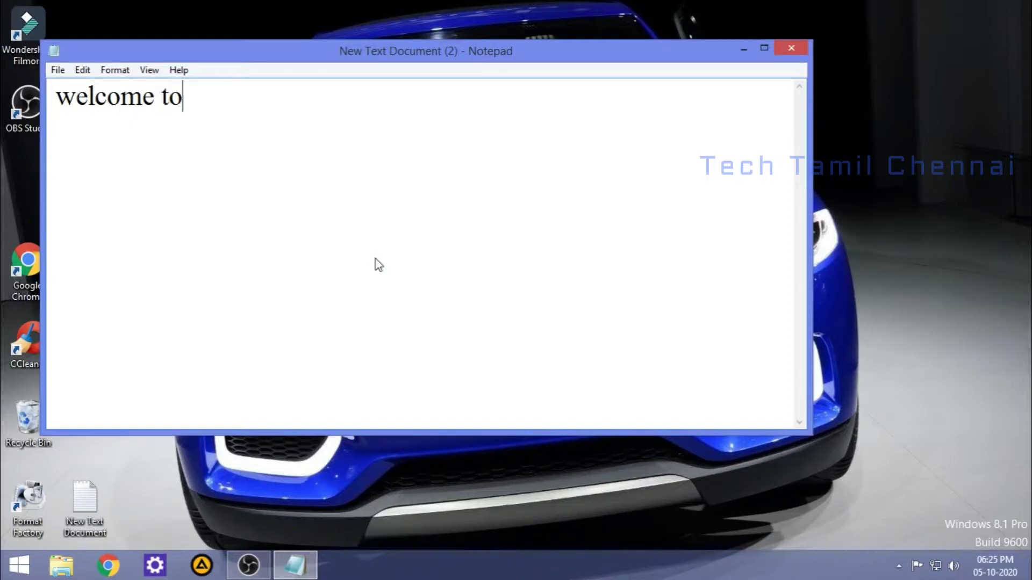
type(" Tech ")
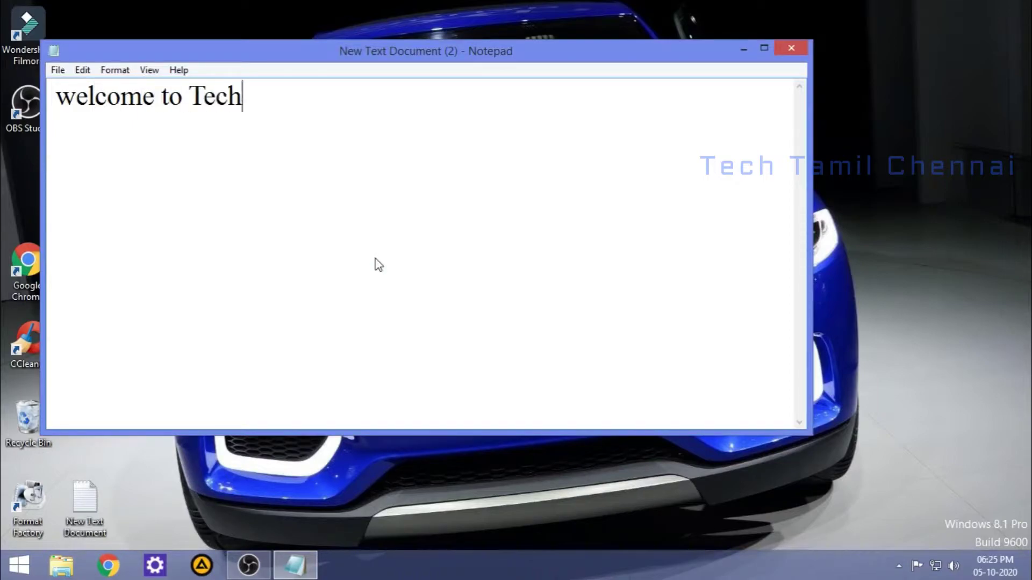
type("Tamil ")
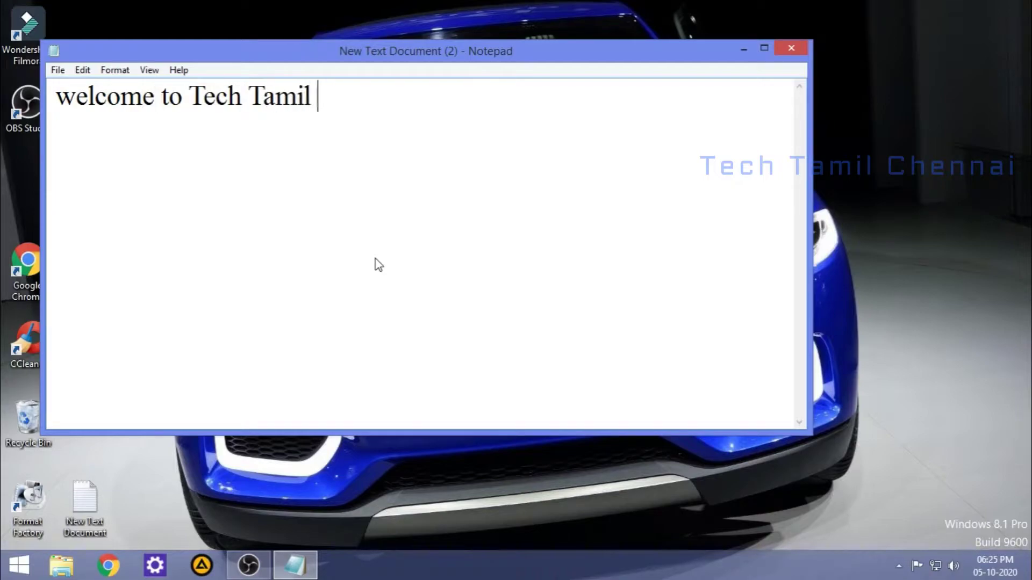
type("Chennai")
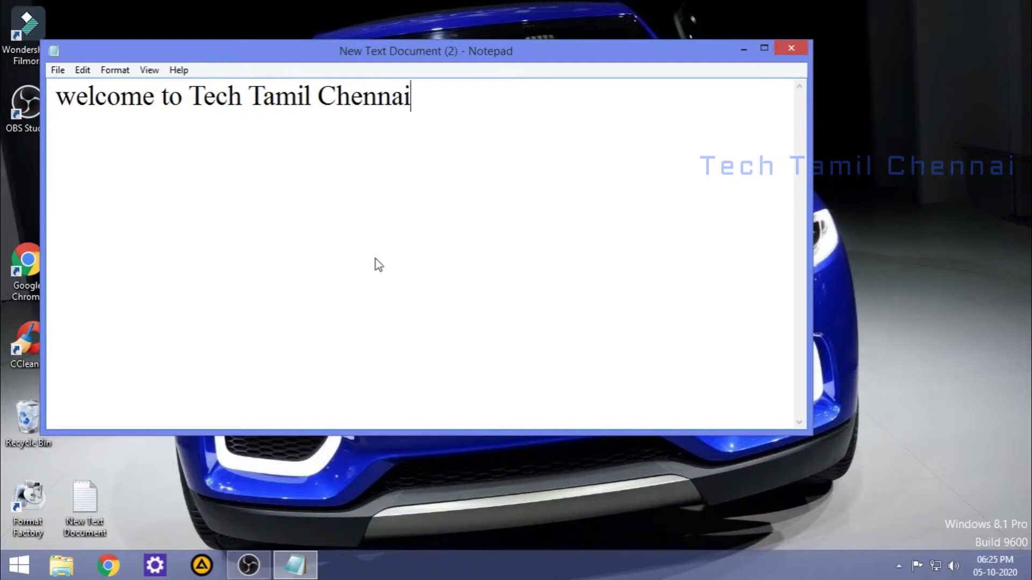
Leave a blank line and write "today video is how to check cpu and processesor temperature" below the welcome line.
key("Return")
key("Return")
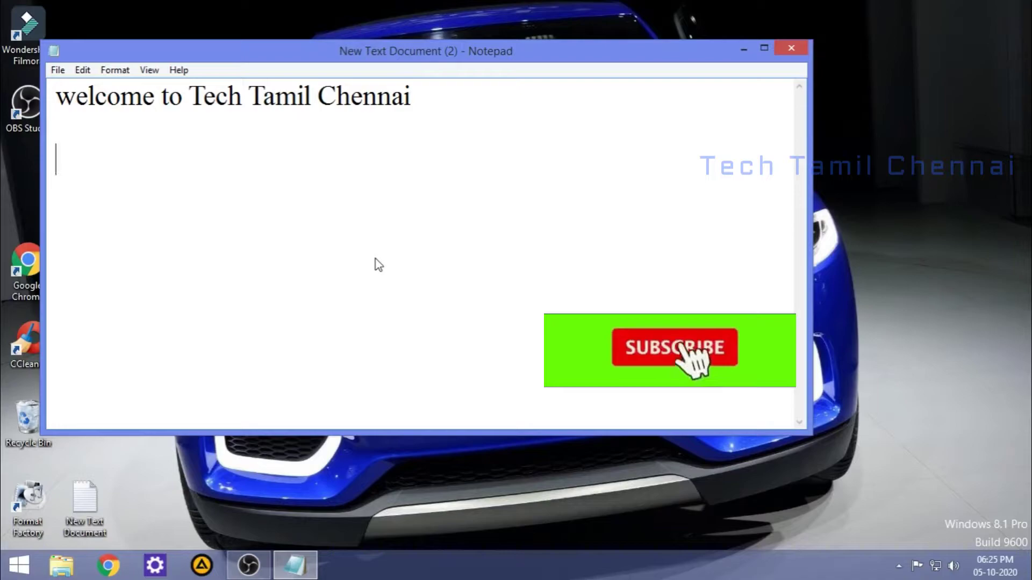
type("toe")
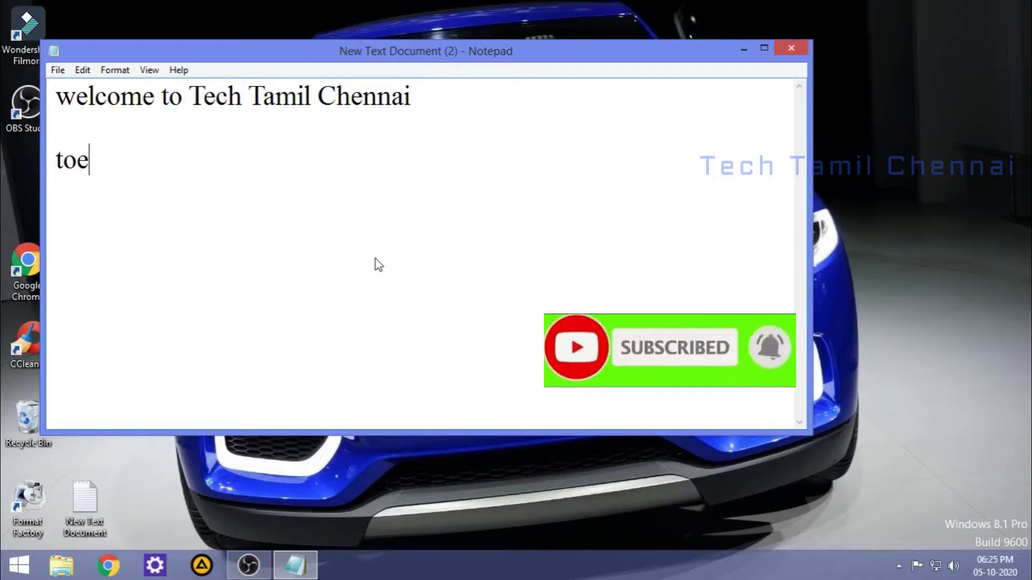
key("BackSpace")
type("day ")
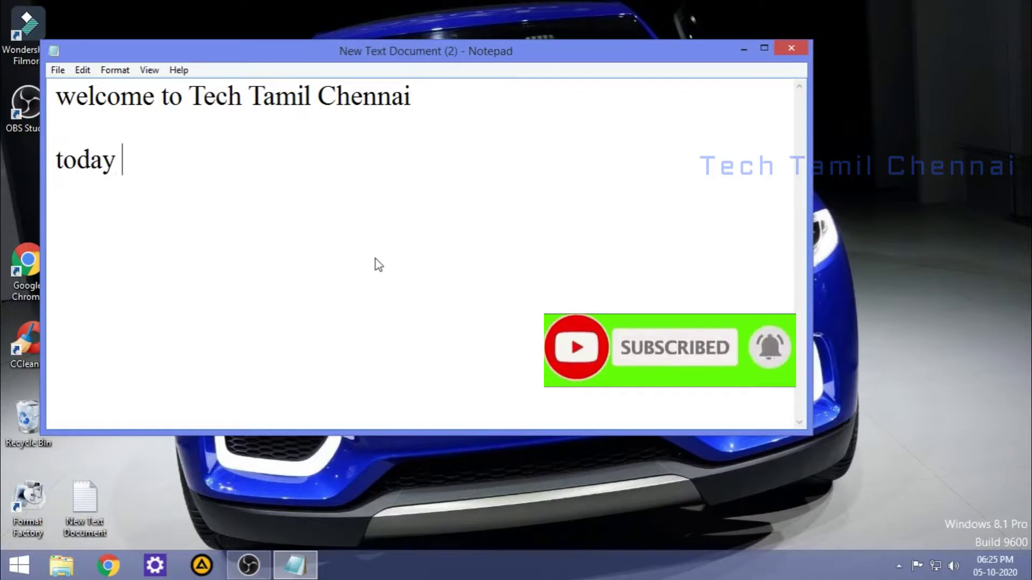
type("video is")
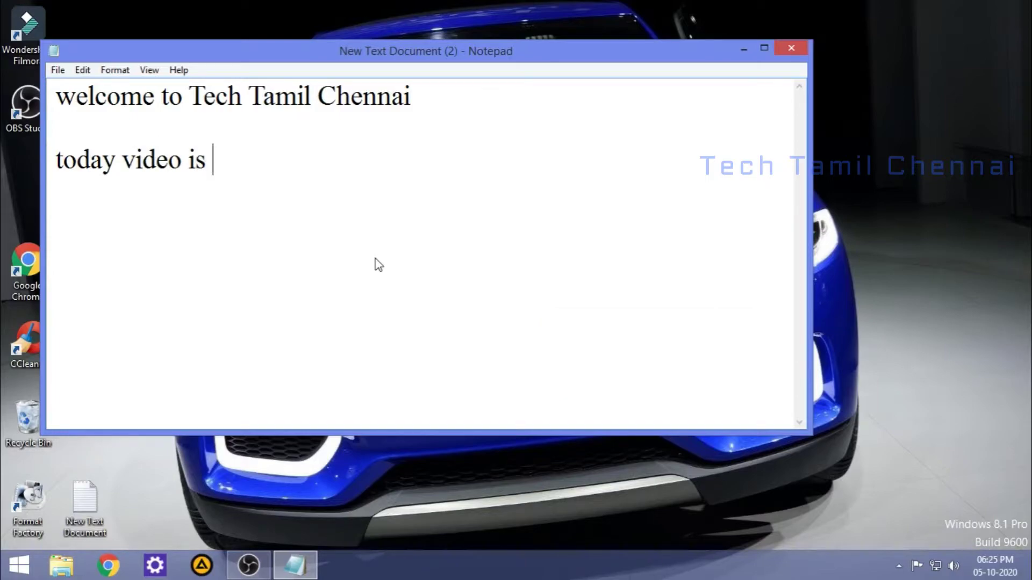
type(" how ")
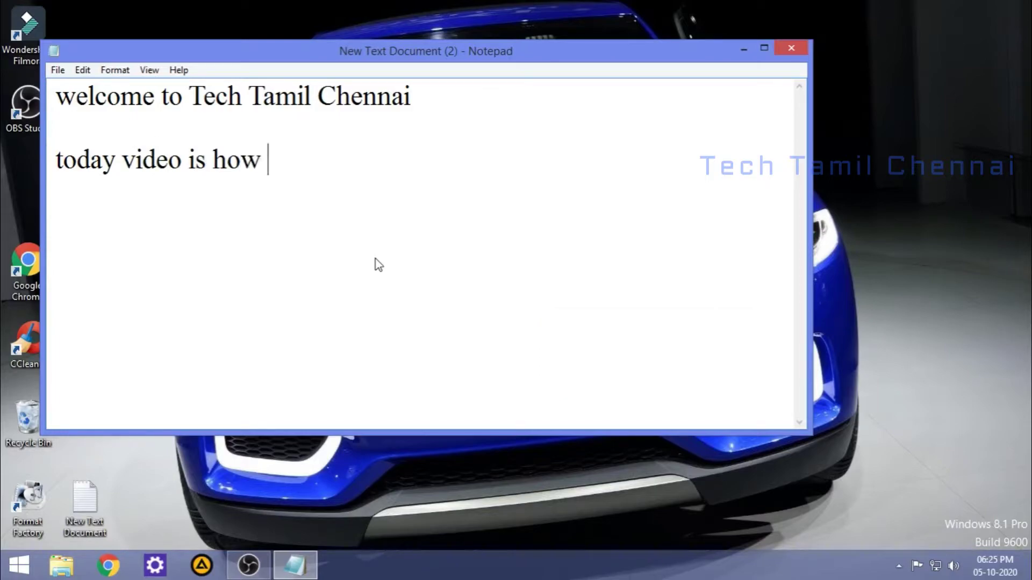
type("to chech")
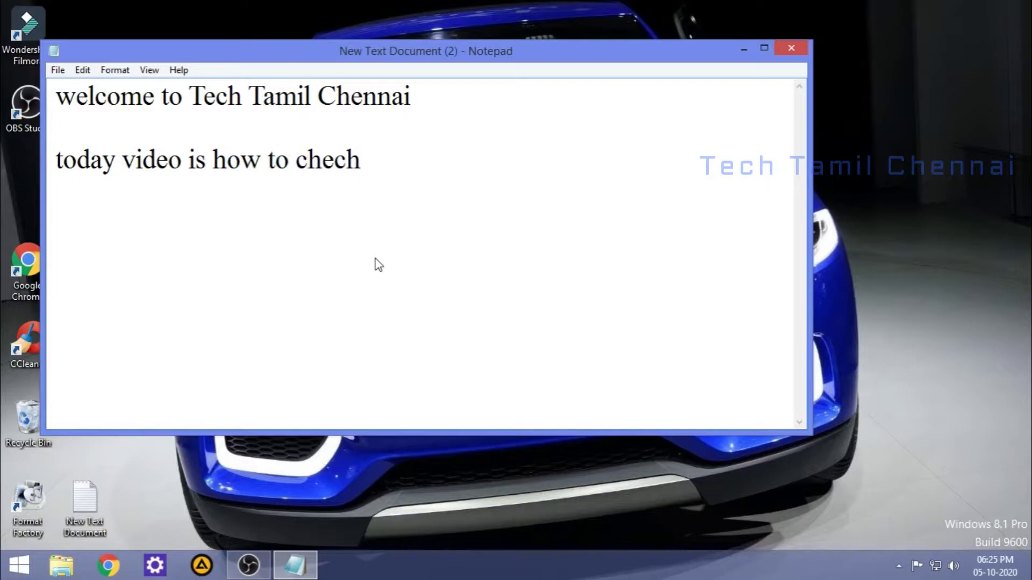
key("BackSpace")
type("k cpu")
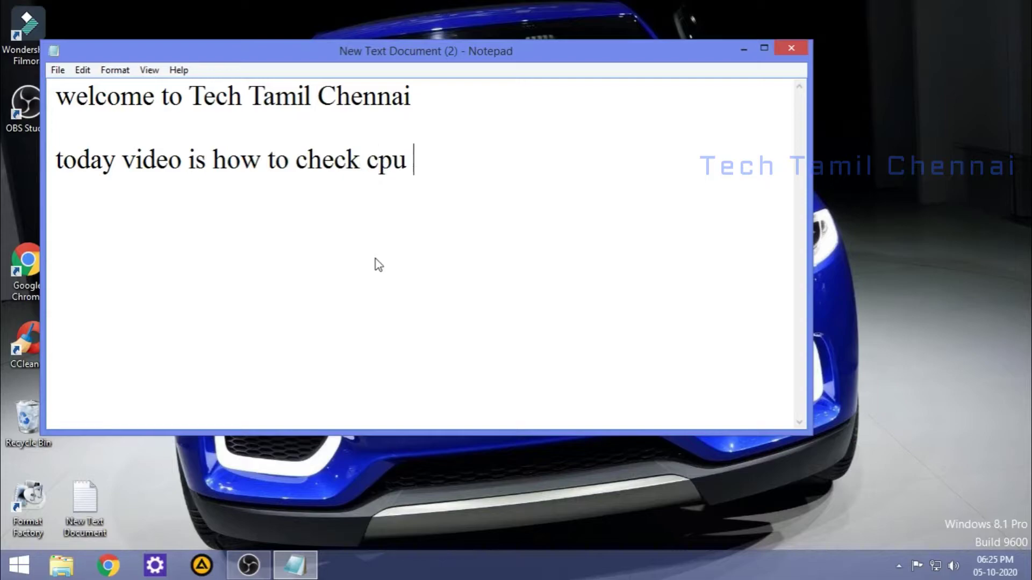
type(" and ")
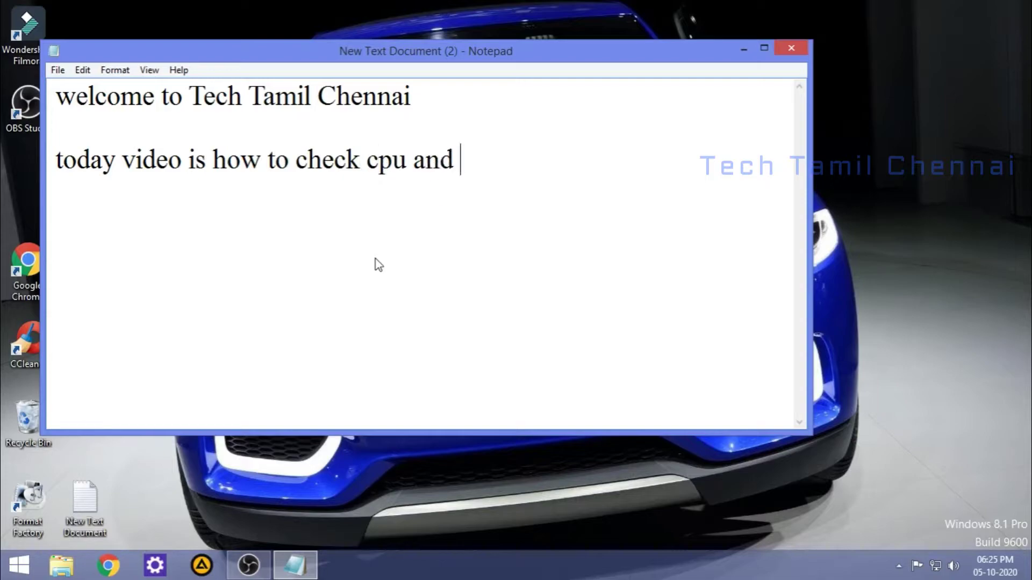
type("proces")
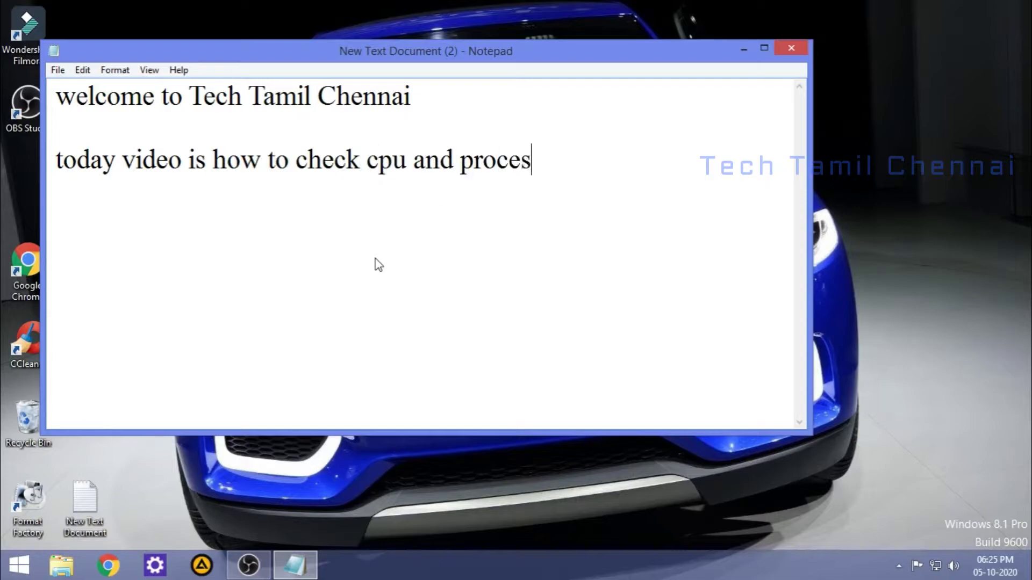
type("sesor ")
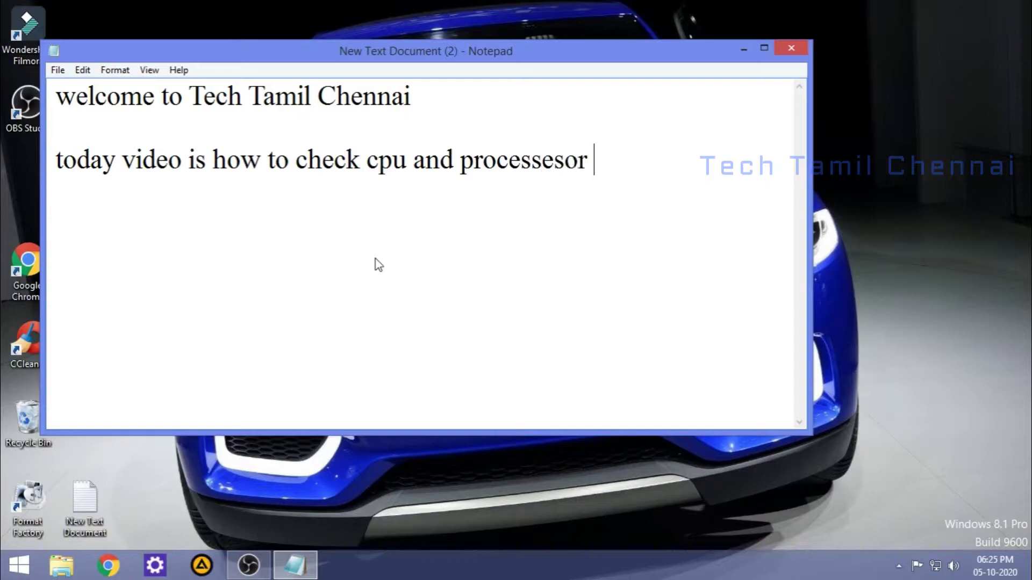
type("temperature")
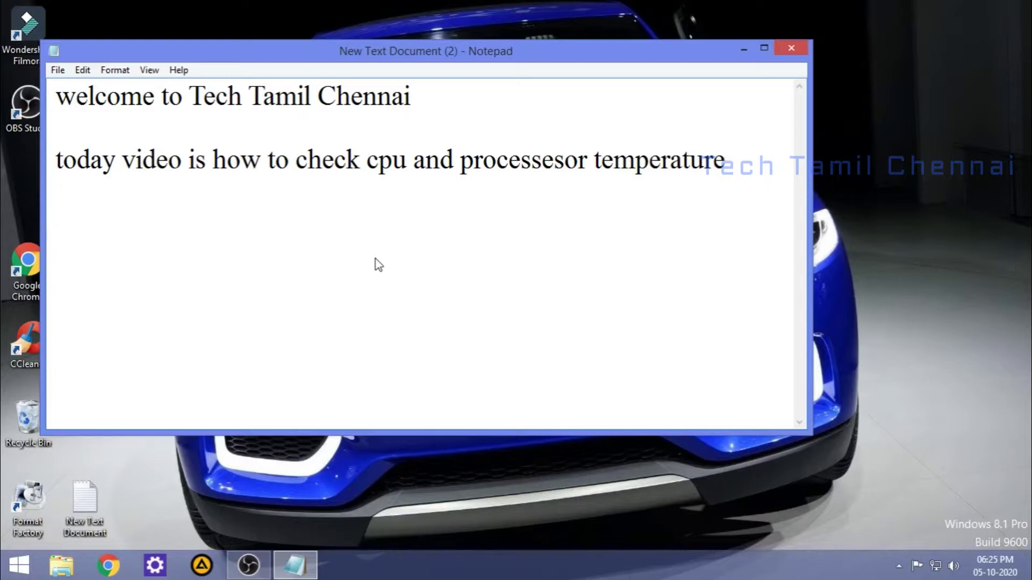
Add "vanga video ku ulla pogalam" as a separate line below the topic sentence, and minimize the document window.
type(" vanga")
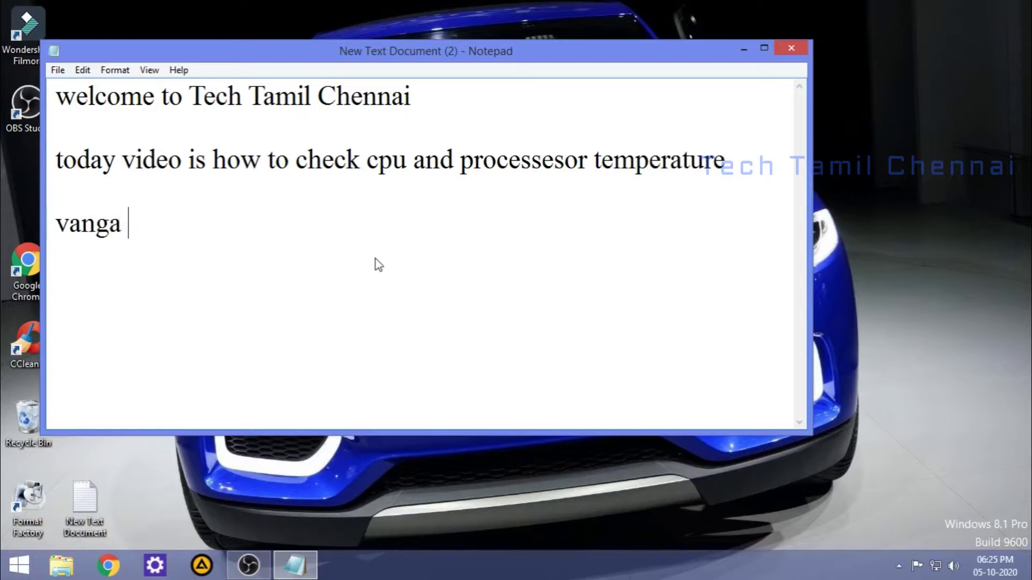
type(" video ku")
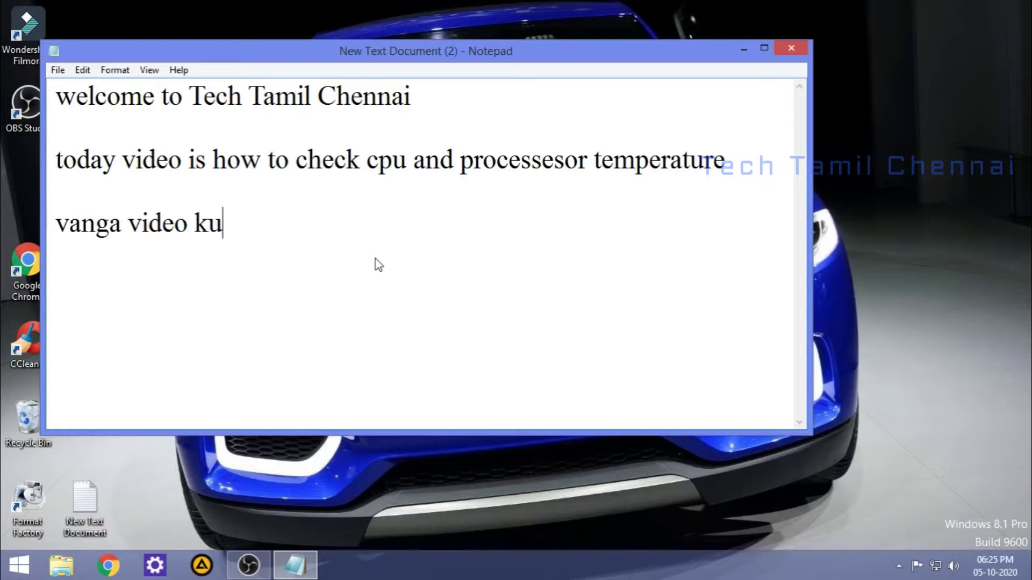
type(" ulla ")
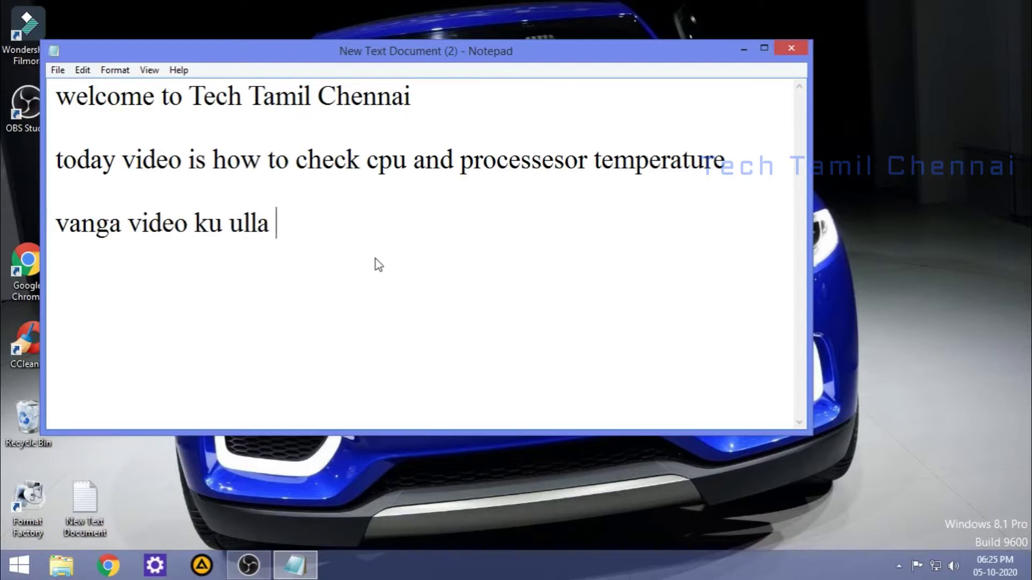
type("pogalam")
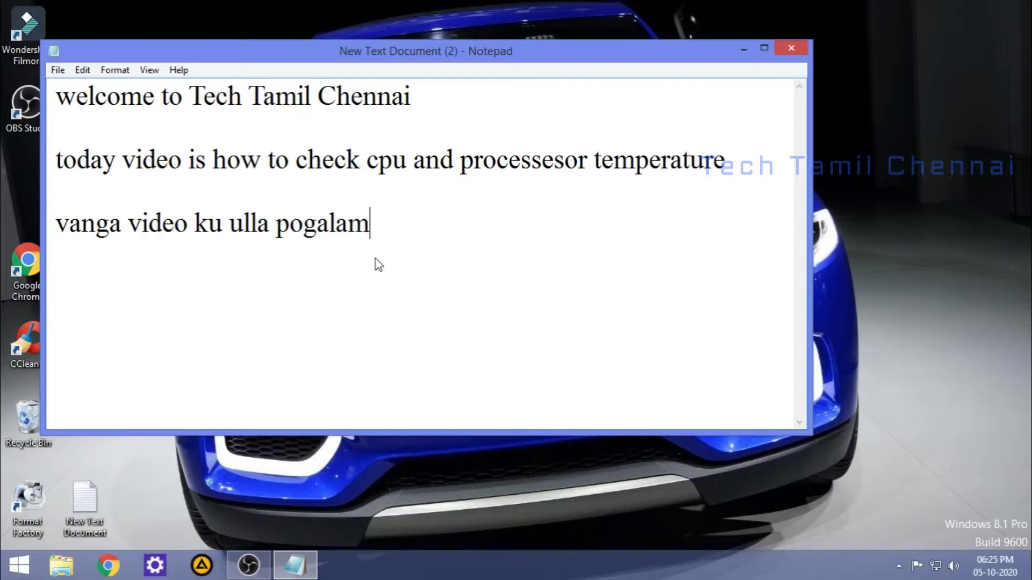
key("Return")
left_click(744, 48)
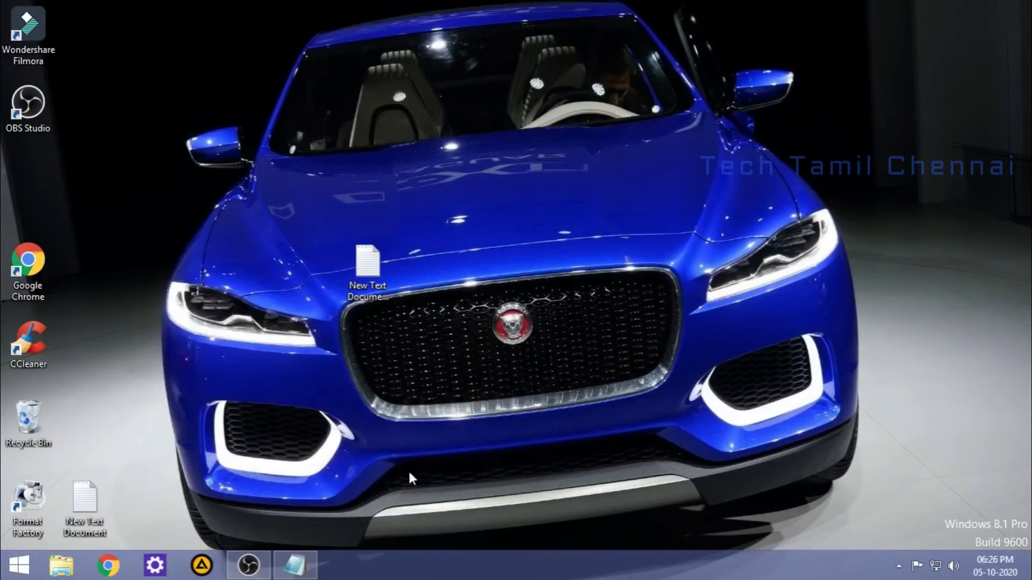
Open Google Chrome and search Google for "speccy free download for windows 8.1 32 bit".
left_click(110, 575)
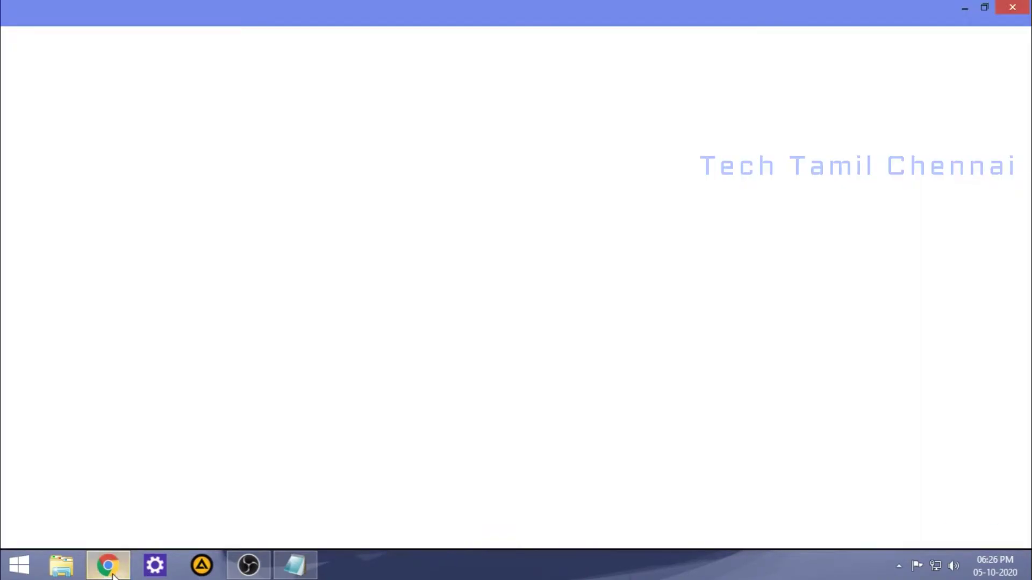
left_click(384, 311)
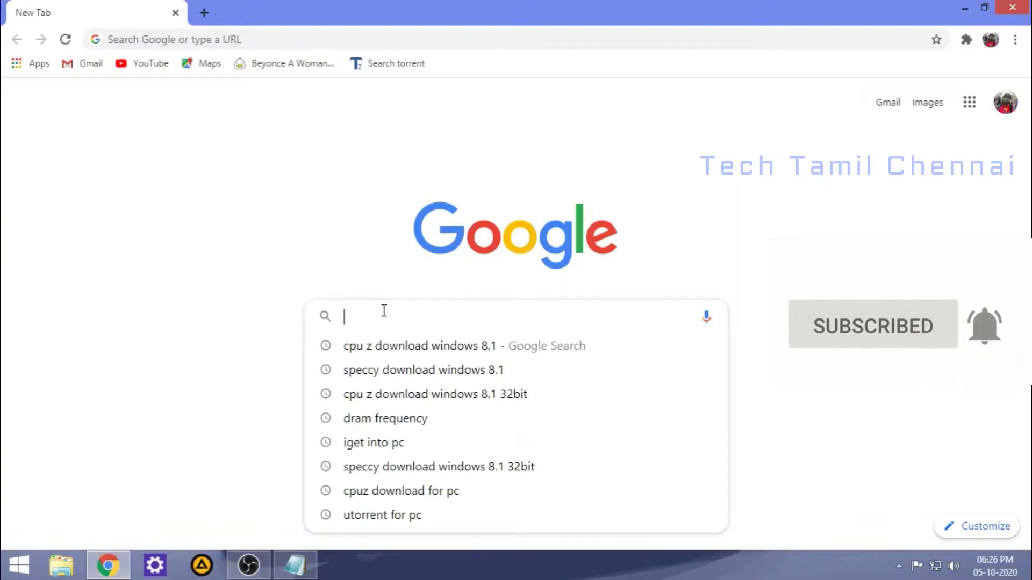
type("specc")
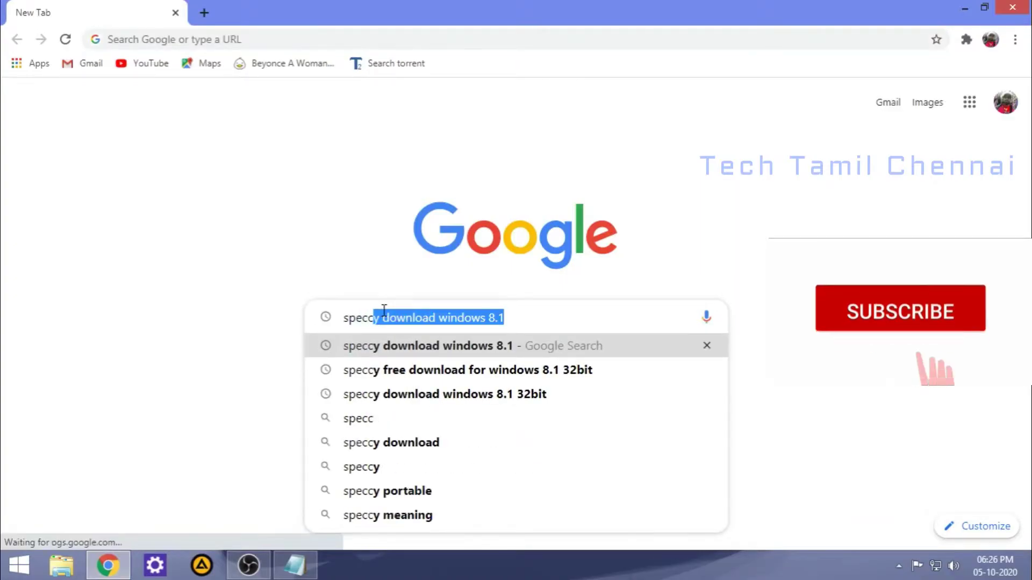
type("y f")
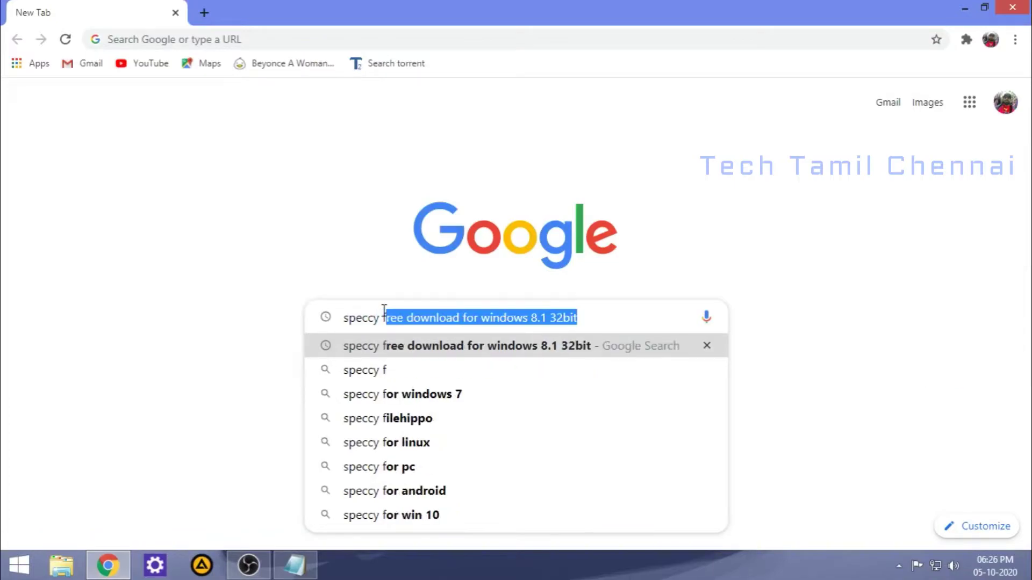
type("ree d")
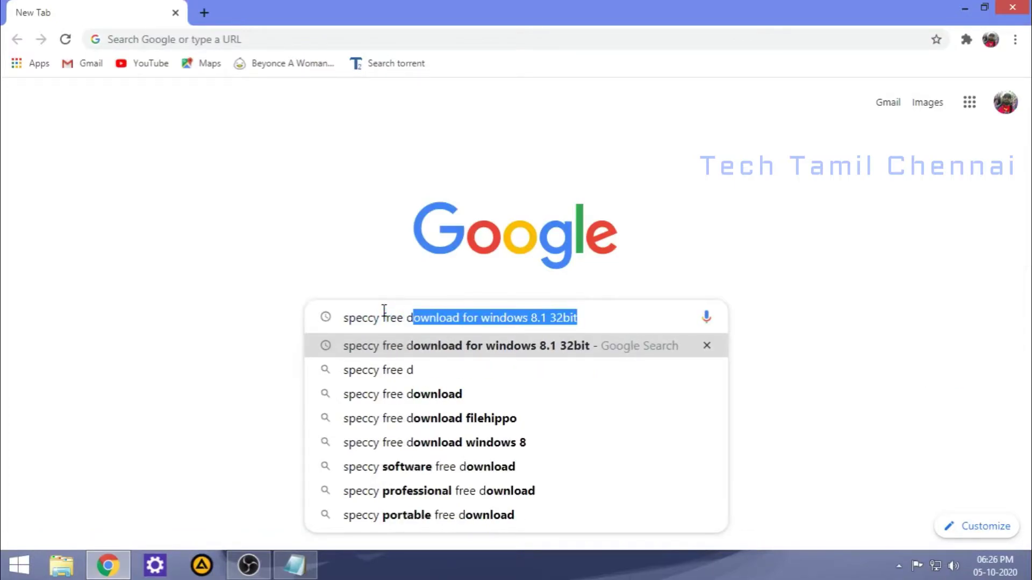
type("wo")
key("BackSpace")
key("BackSpace")
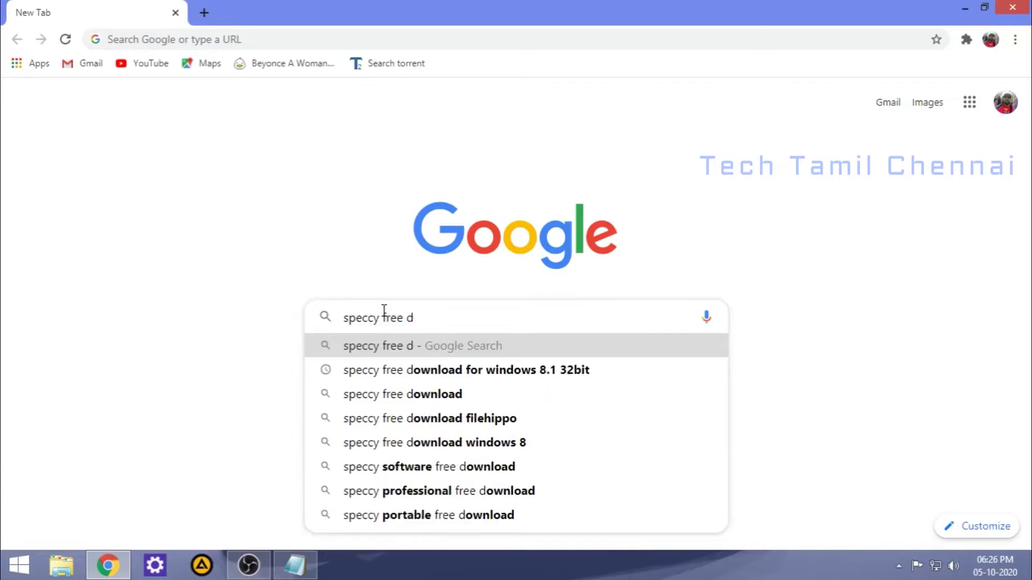
type("ownlo")
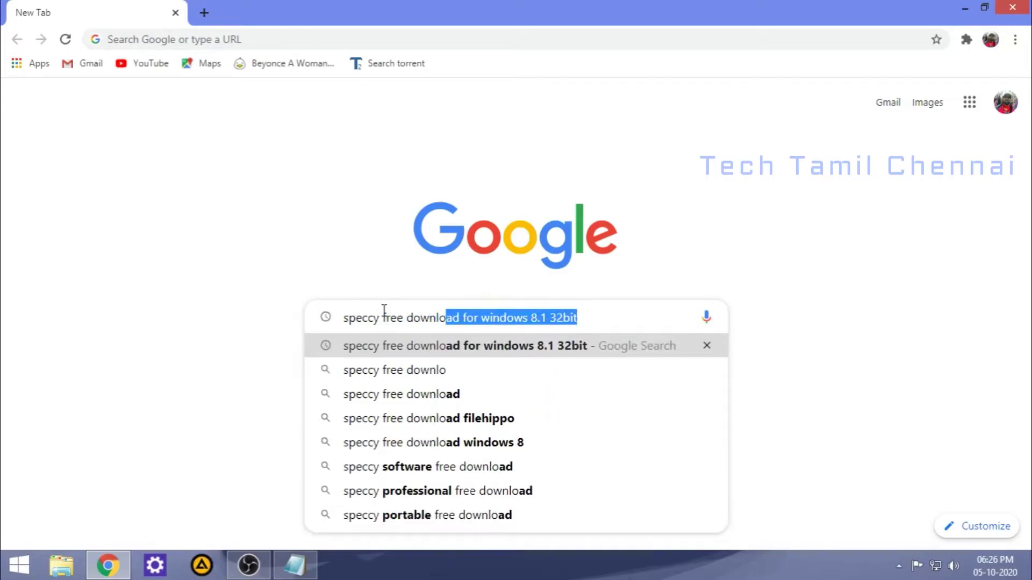
type("ad for ")
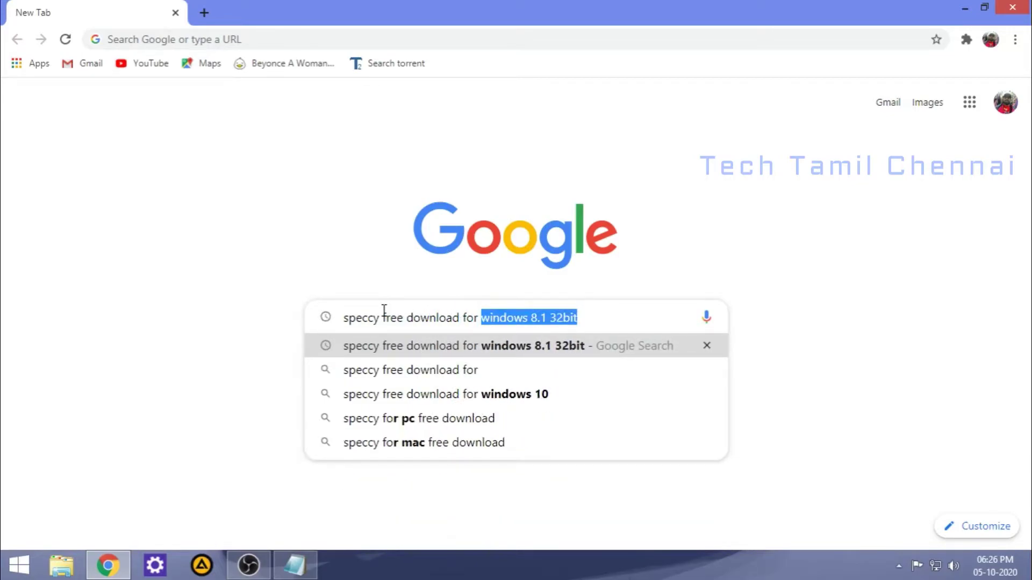
type("windows ")
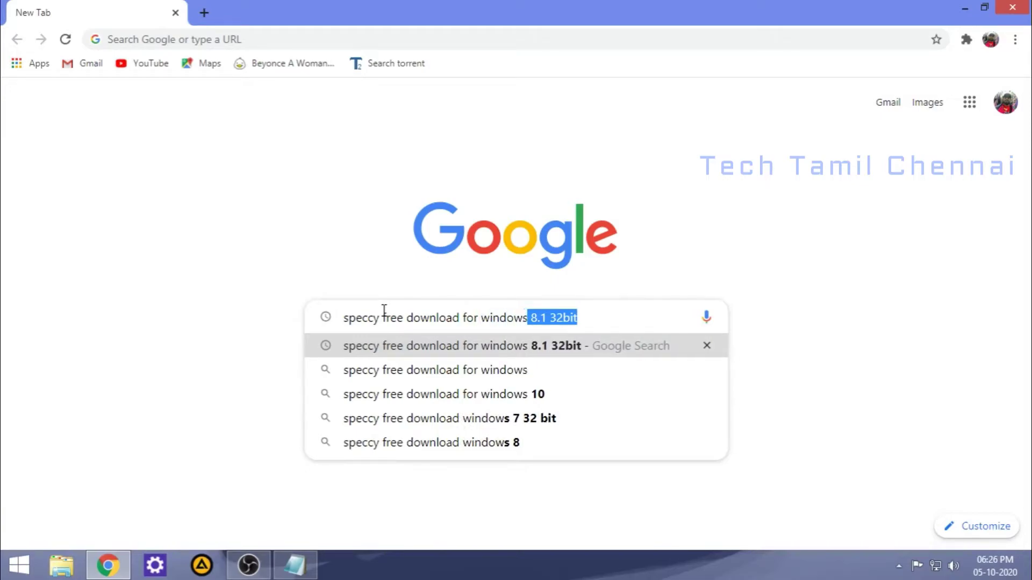
type("8.")
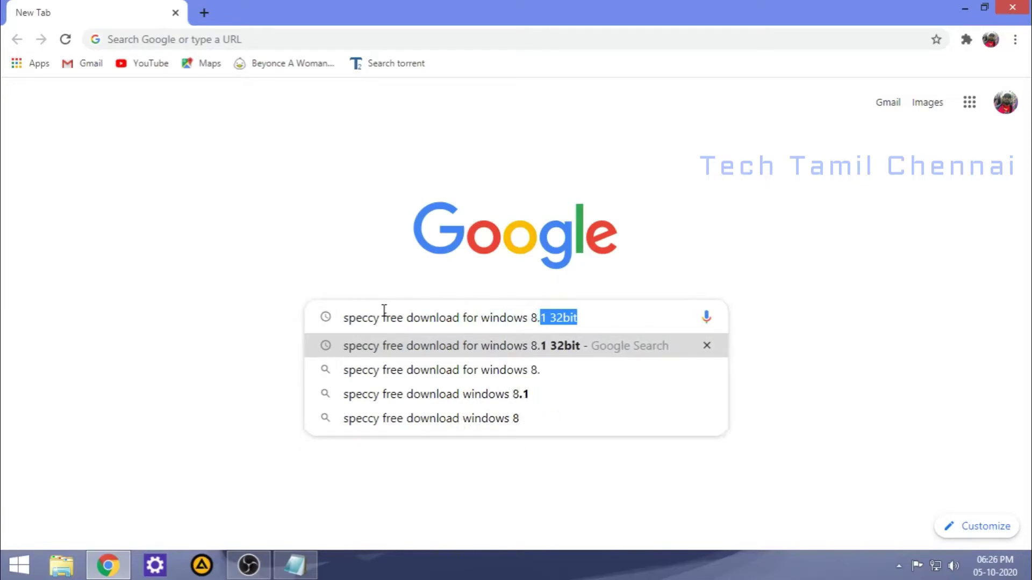
type("1 32")
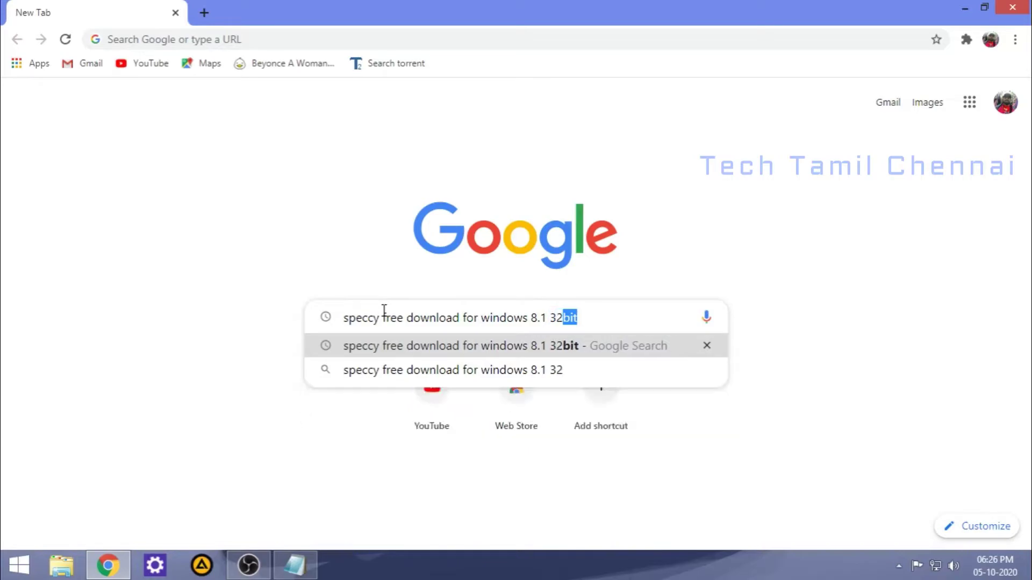
type(" bit")
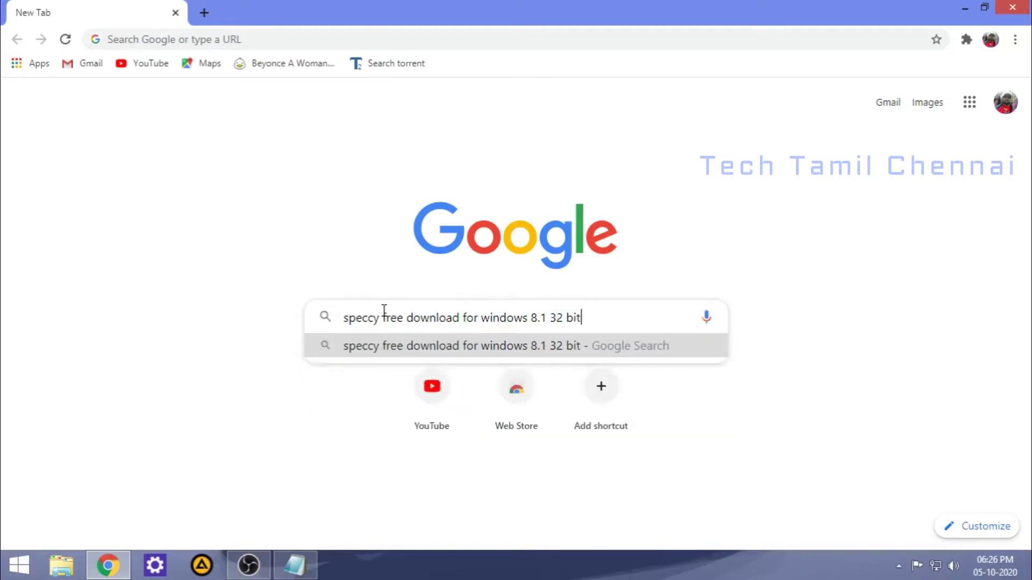
key("Return")
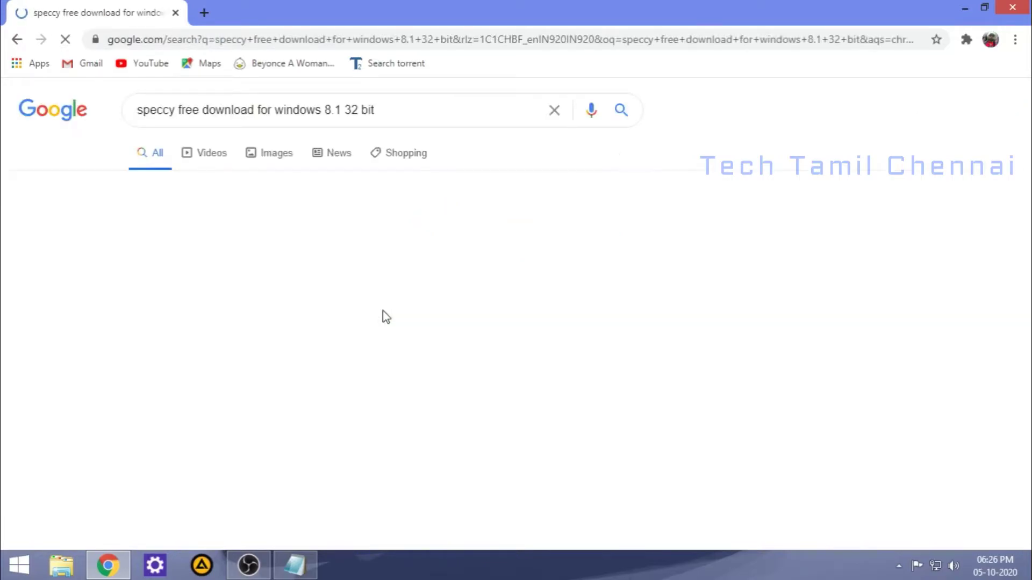
Switch back to the Notepad document and add the line "very important is unga operating system 32/64 bit" after a blank line.
left_click(290, 568)
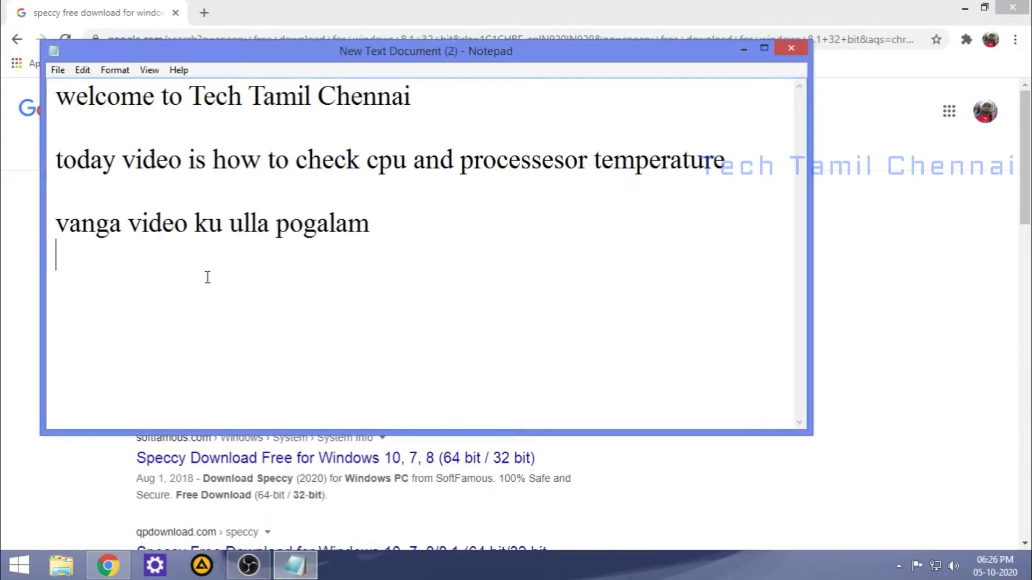
key("Return")
type("very import")
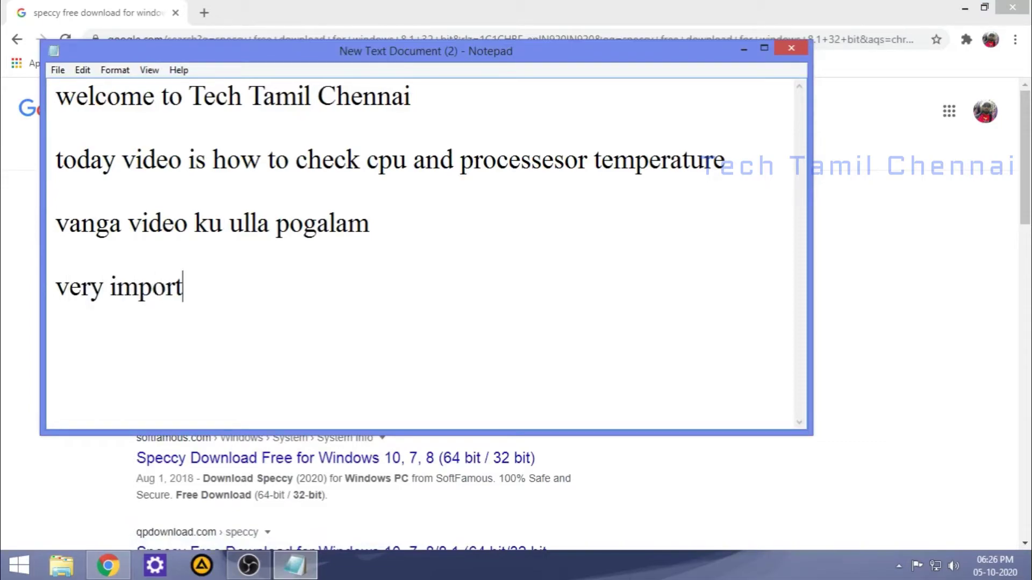
type("ant is ")
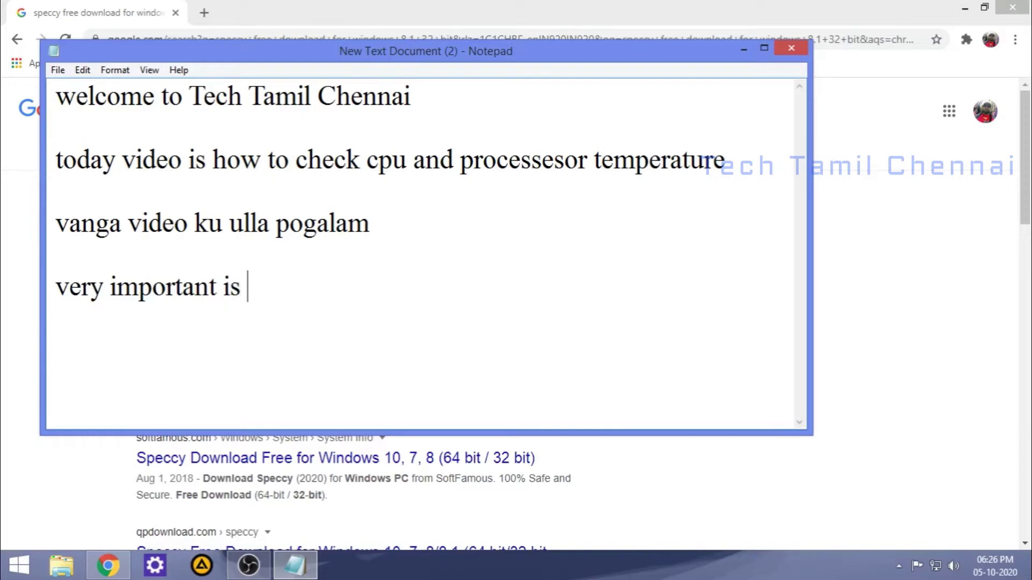
type("unga ")
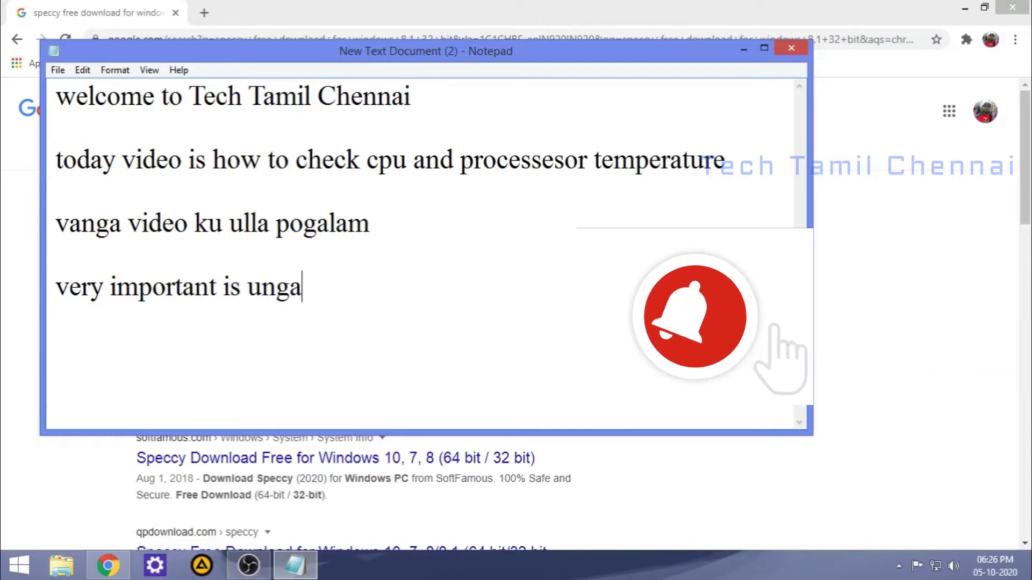
type("opera")
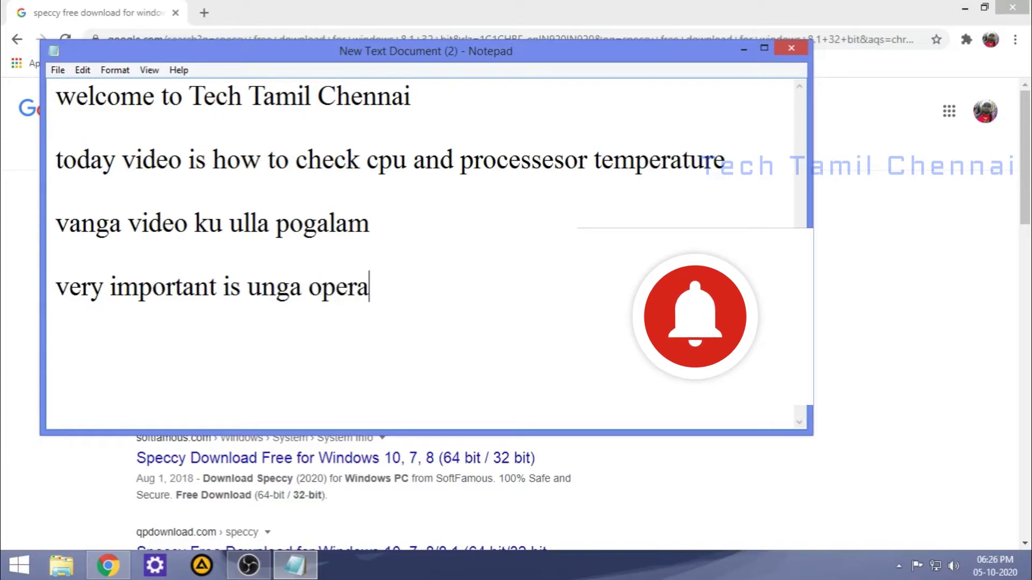
type("tion")
key("BackSpace")
key("BackSpace")
type("ng ")
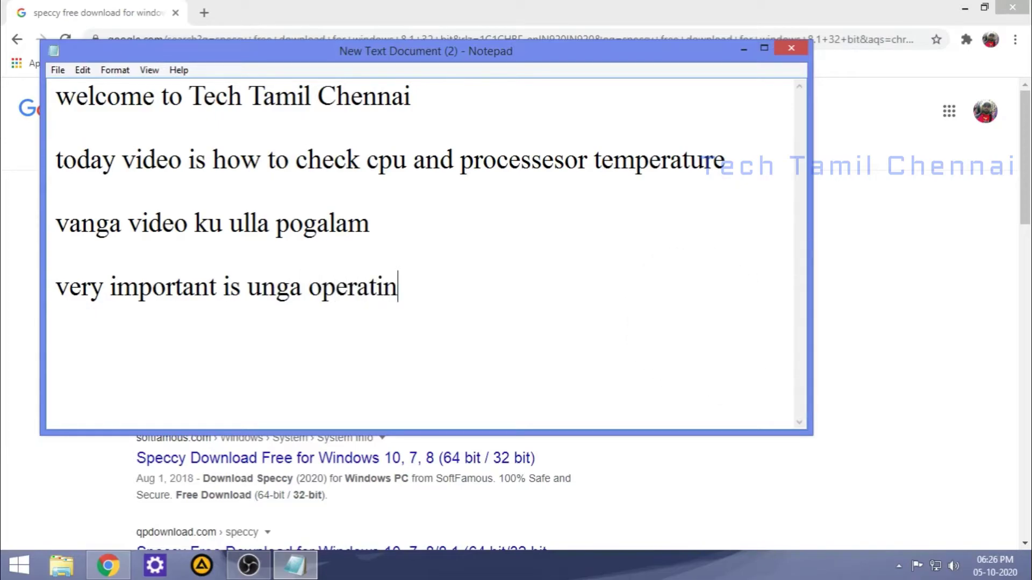
type("syst")
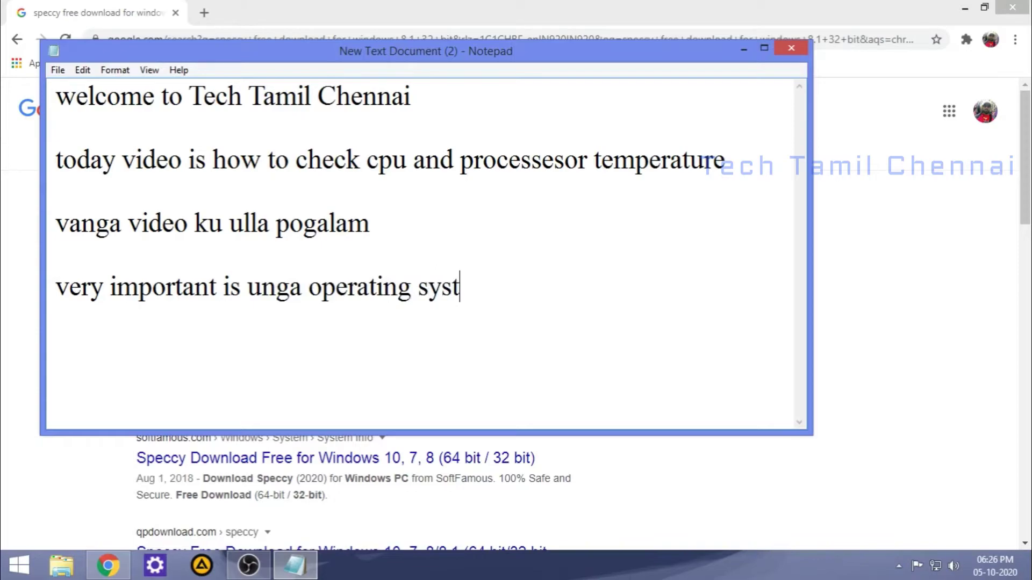
type("em 32")
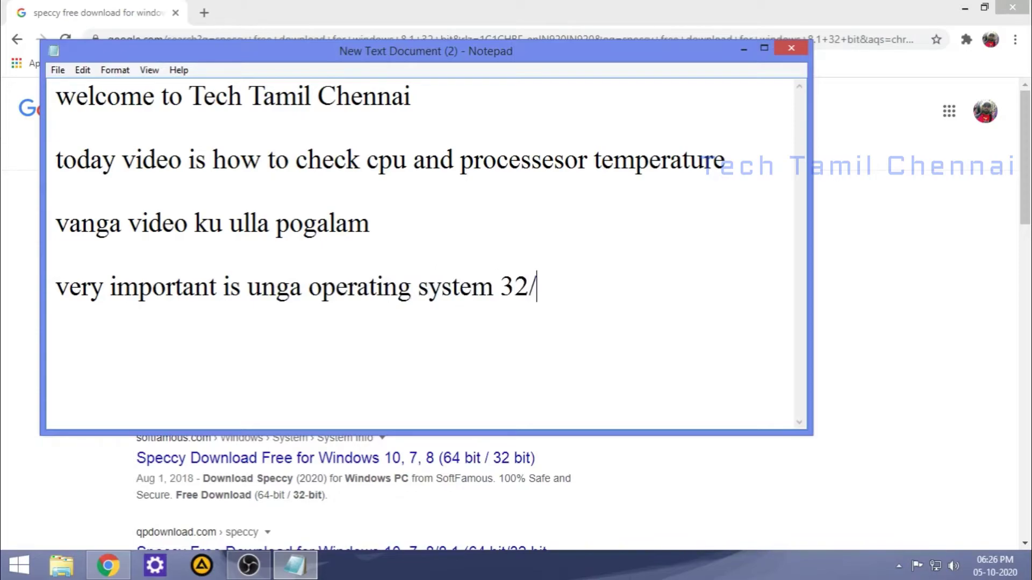
type("/64 bit")
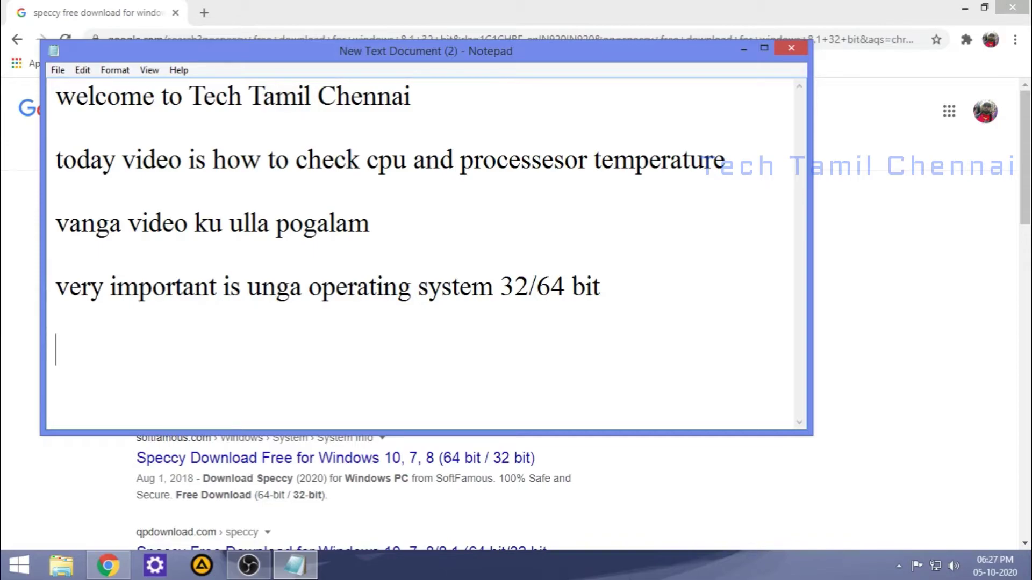
Write "atha check pannalam vanga" as a separate line below the operating system sentence.
type("atha c")
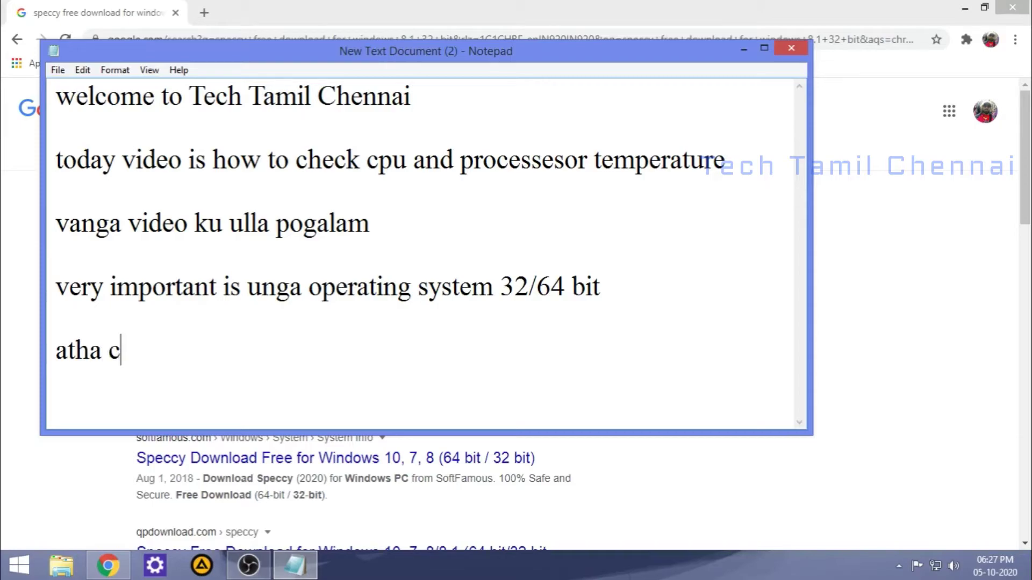
type("heck p")
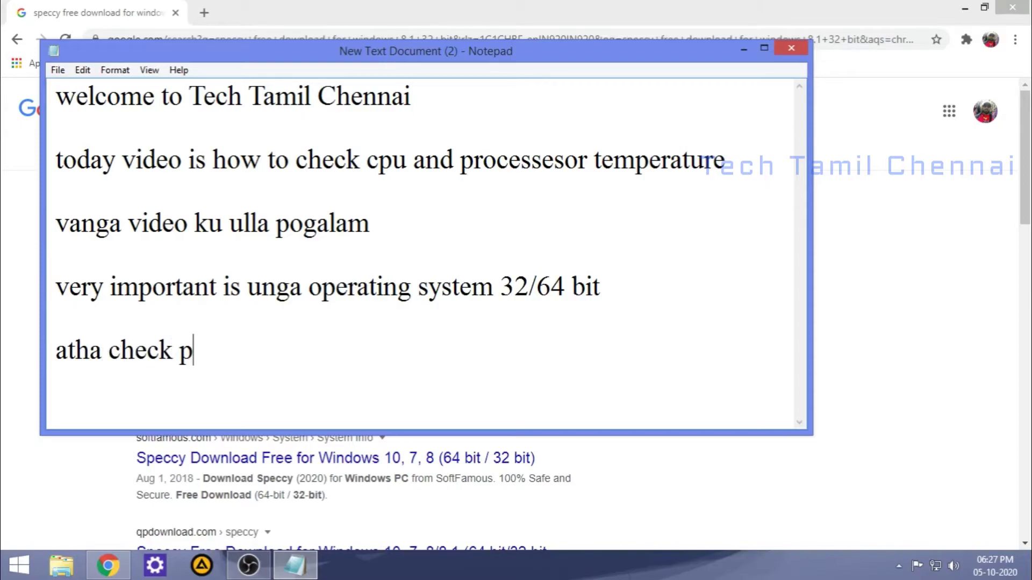
type("annalam")
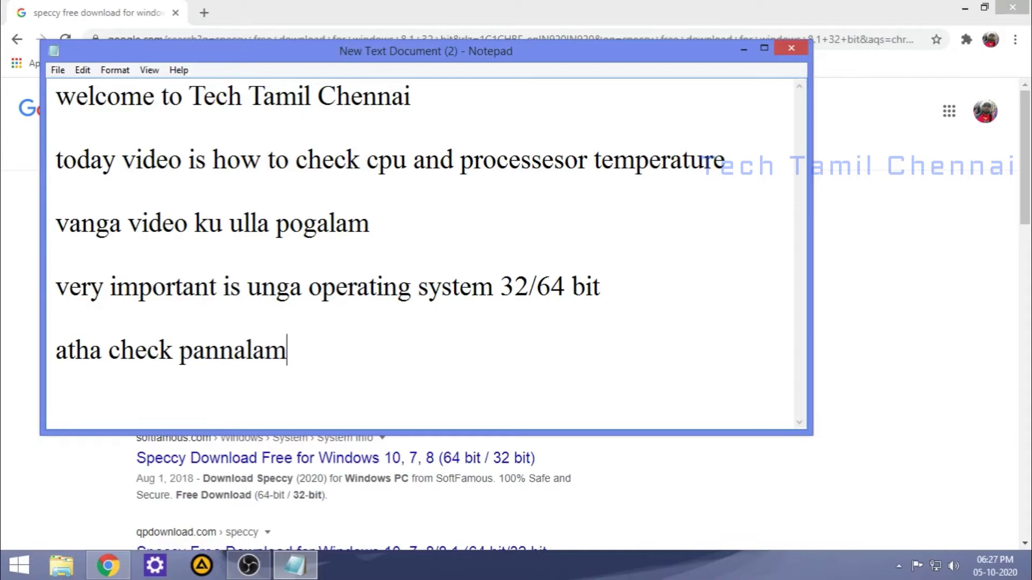
type(" vangv")
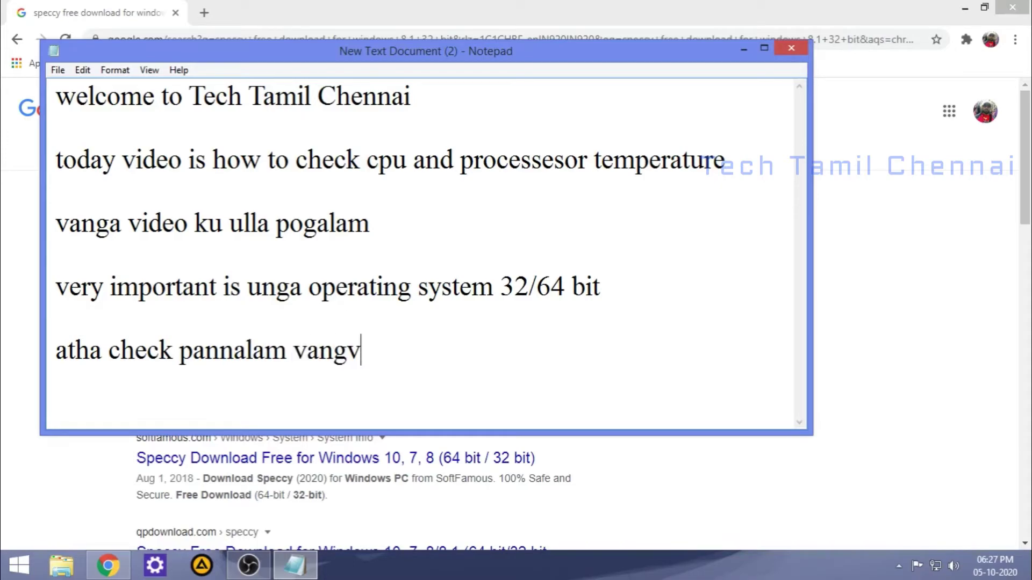
key("BackSpace")
type("a")
Minimize the Notepad and browser windows and open the Windows System information page to check the system type.
left_click(744, 49)
left_click(963, 8)
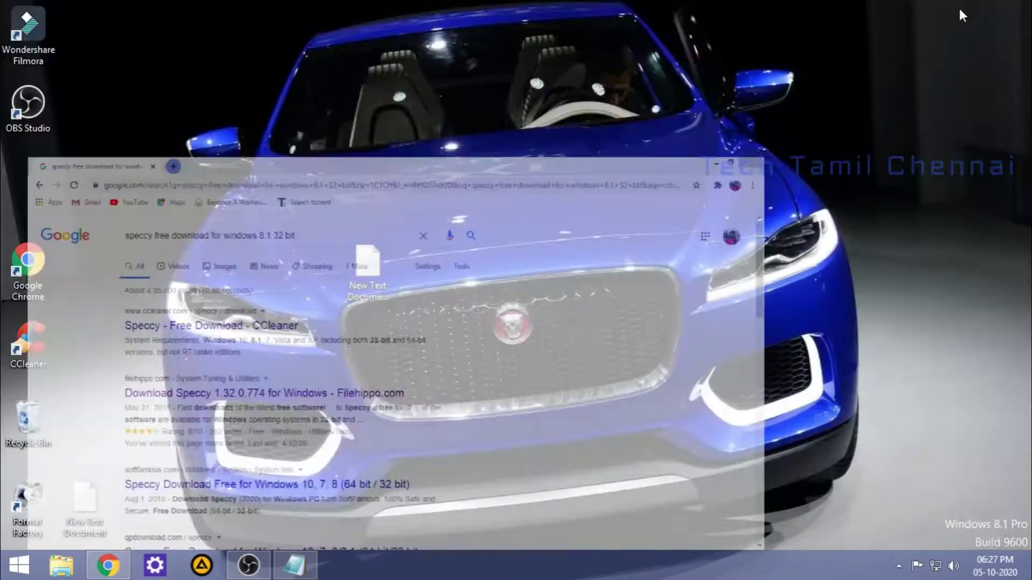
right_click(27, 558)
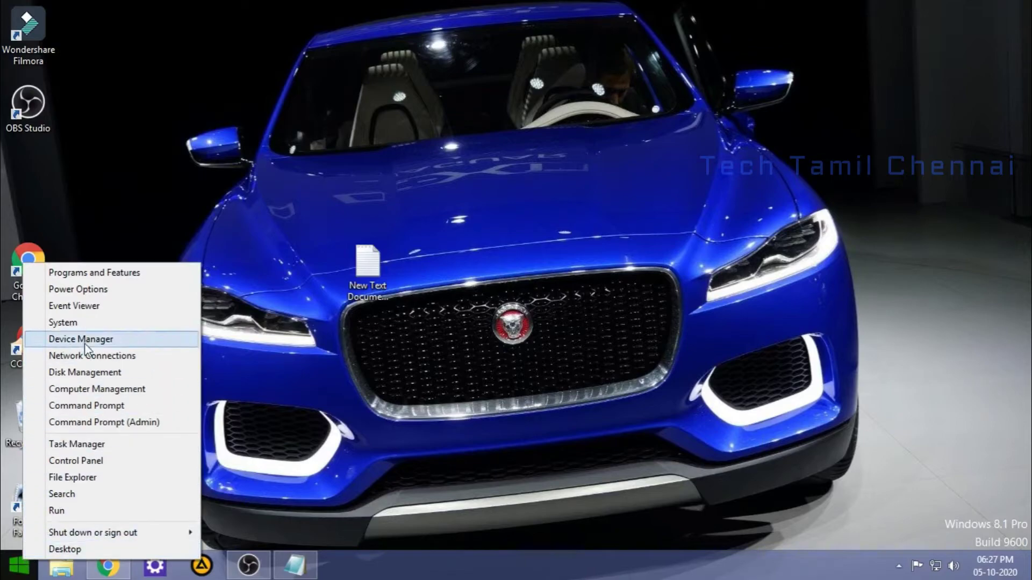
left_click(88, 322)
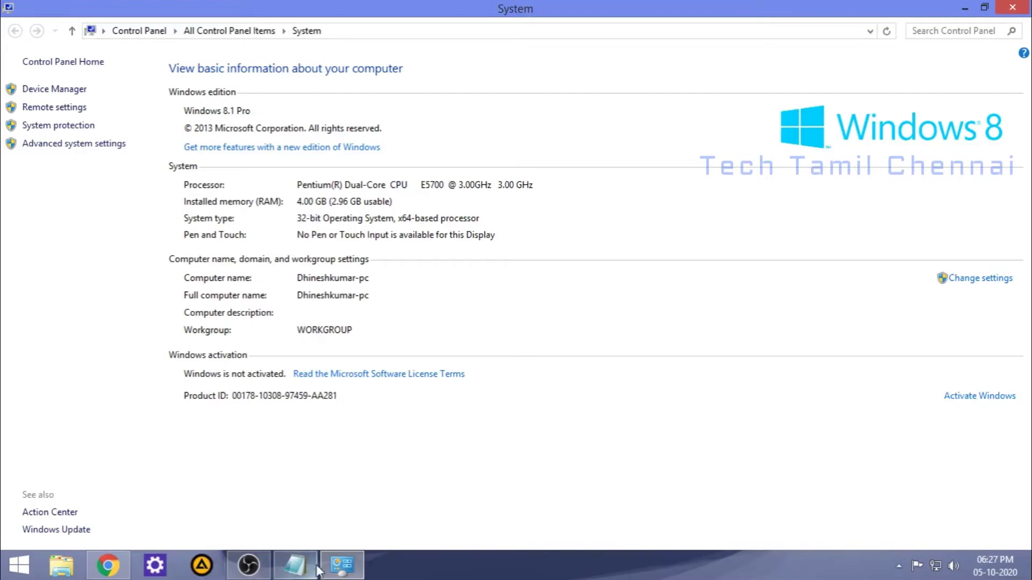
Return to the Notepad document and add "nammalodathu 32 bit" as a separate line at the end of the text.
left_click(297, 559)
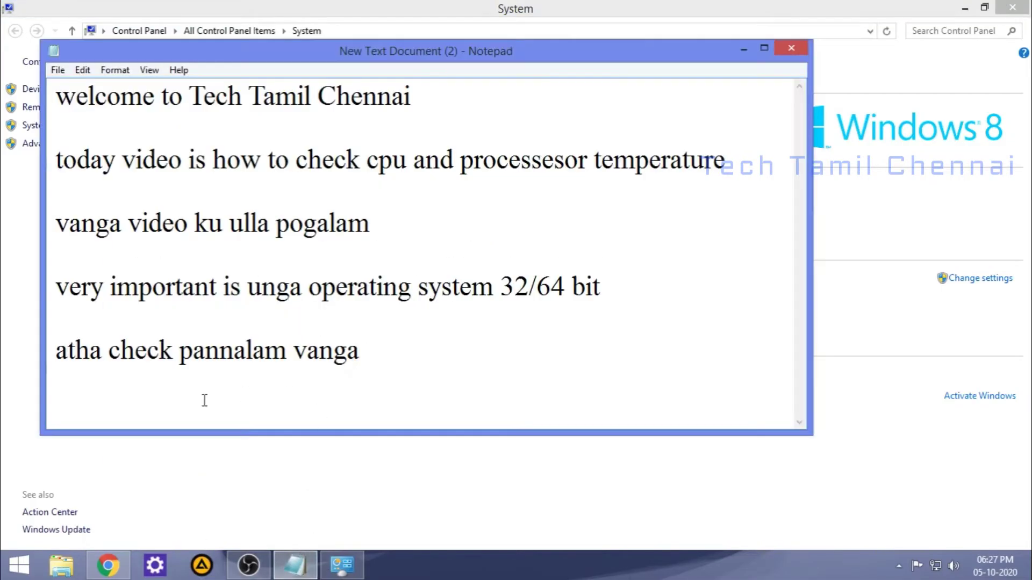
key("Return")
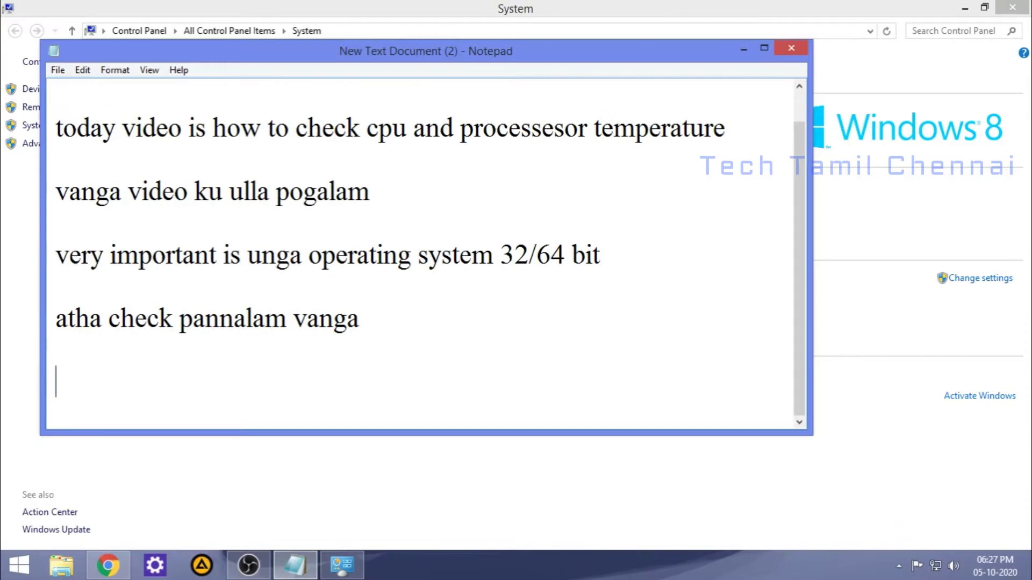
type("namma")
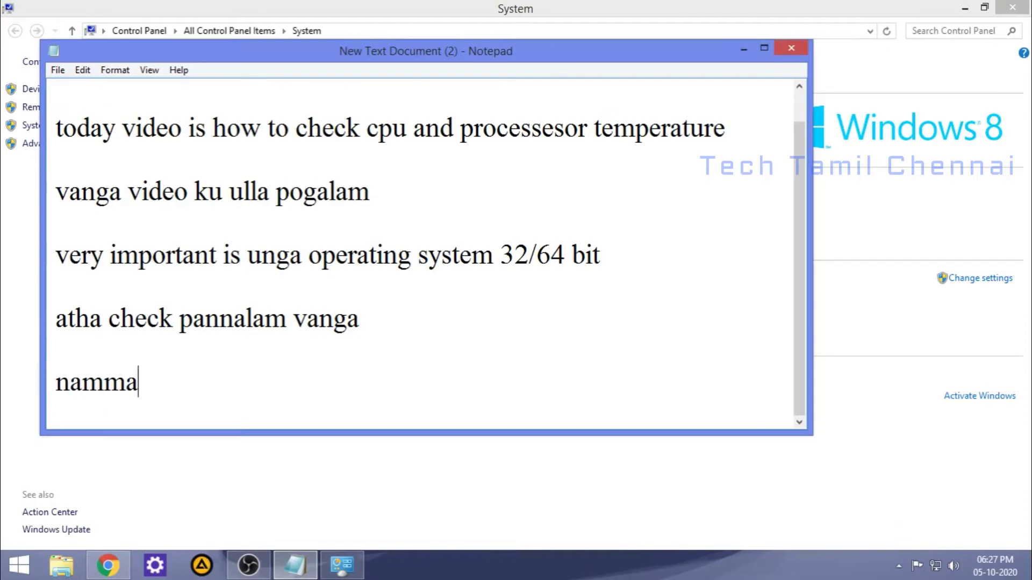
type("lodathu ")
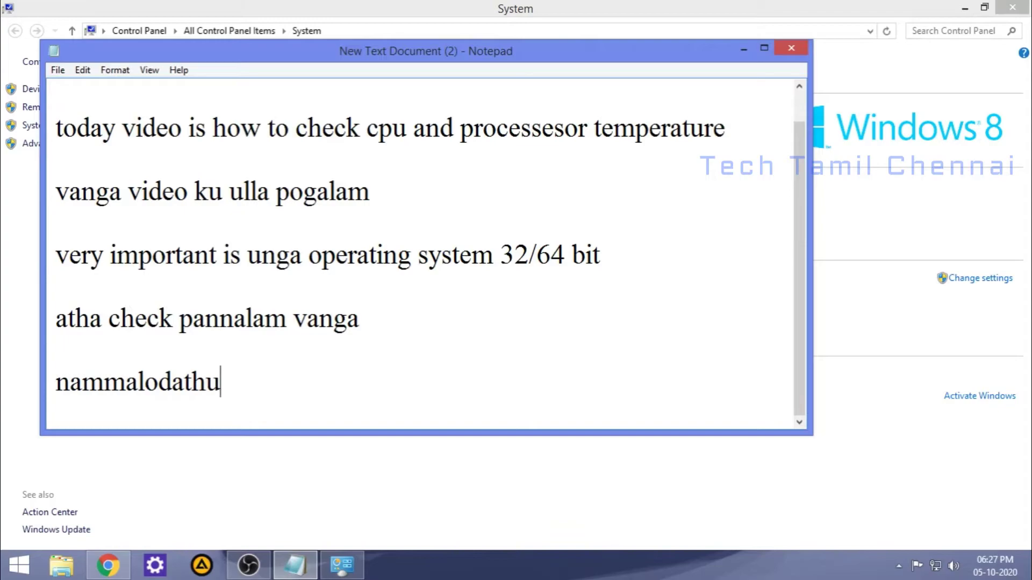
type("32 bit")
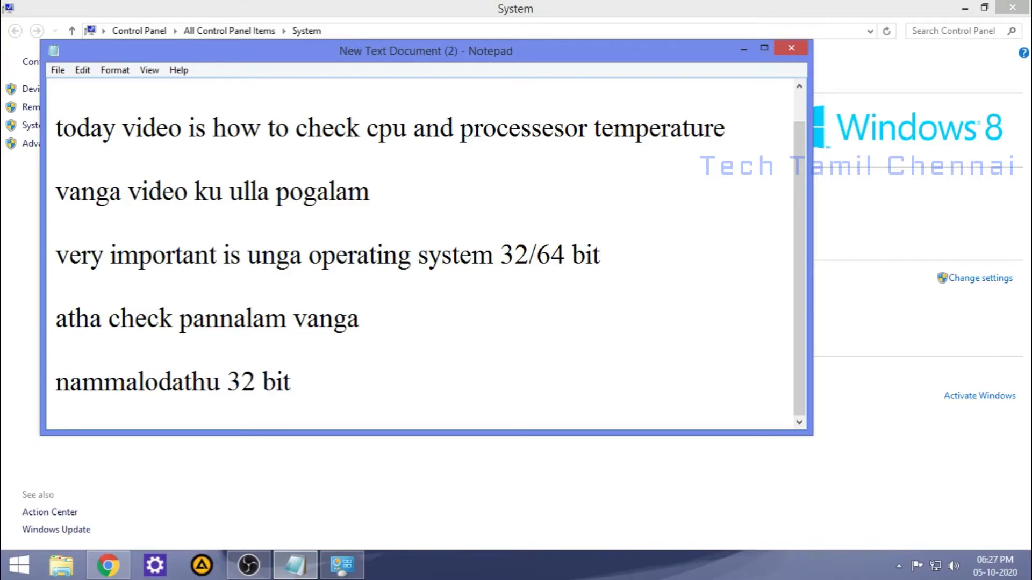
key("Return")
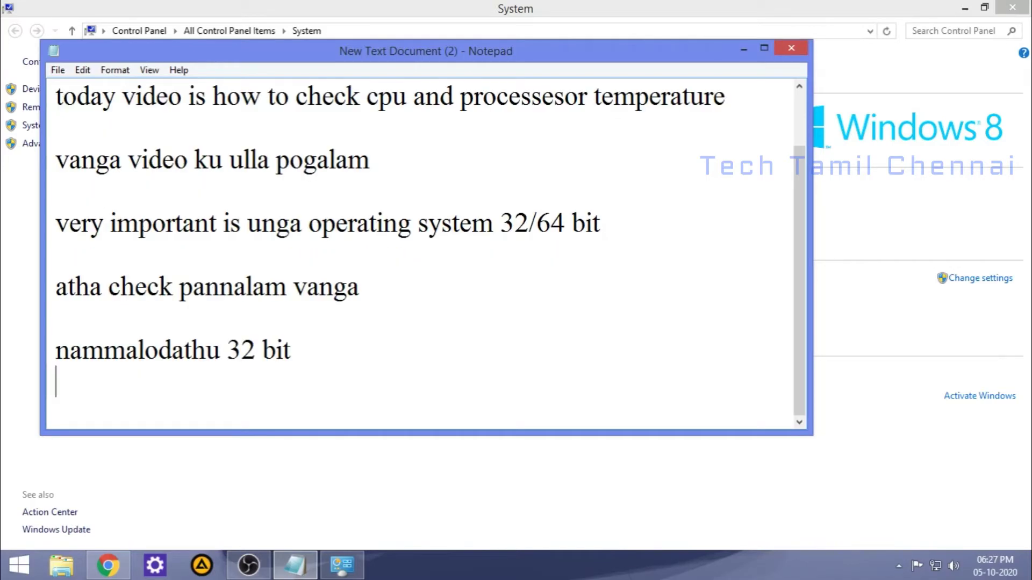
Put away Notepad, close the System window, and download the latest Speccy version from the Filehippo search result in Chrome.
key("Return")
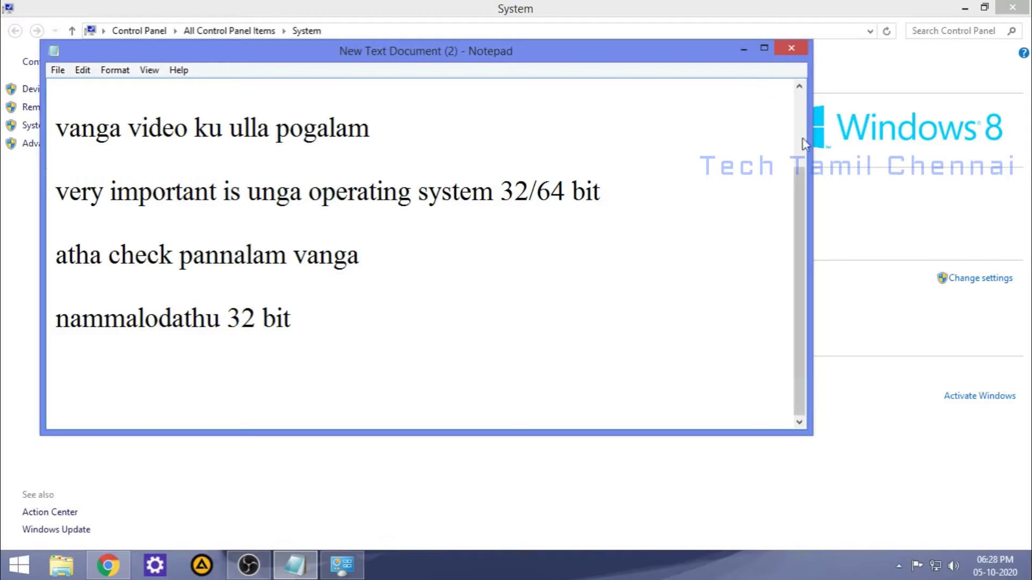
left_click(745, 49)
left_click(1012, 8)
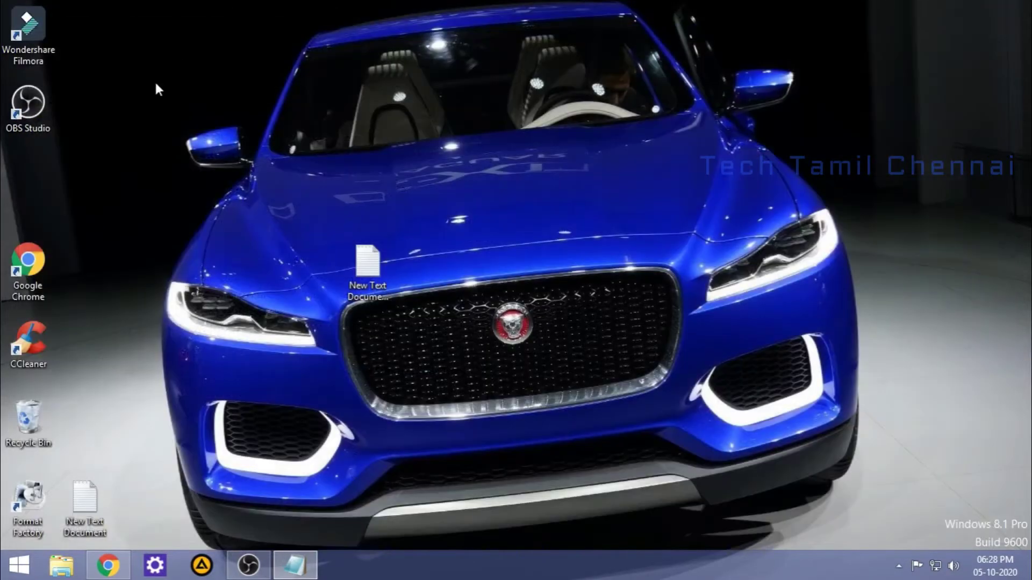
left_click(113, 567)
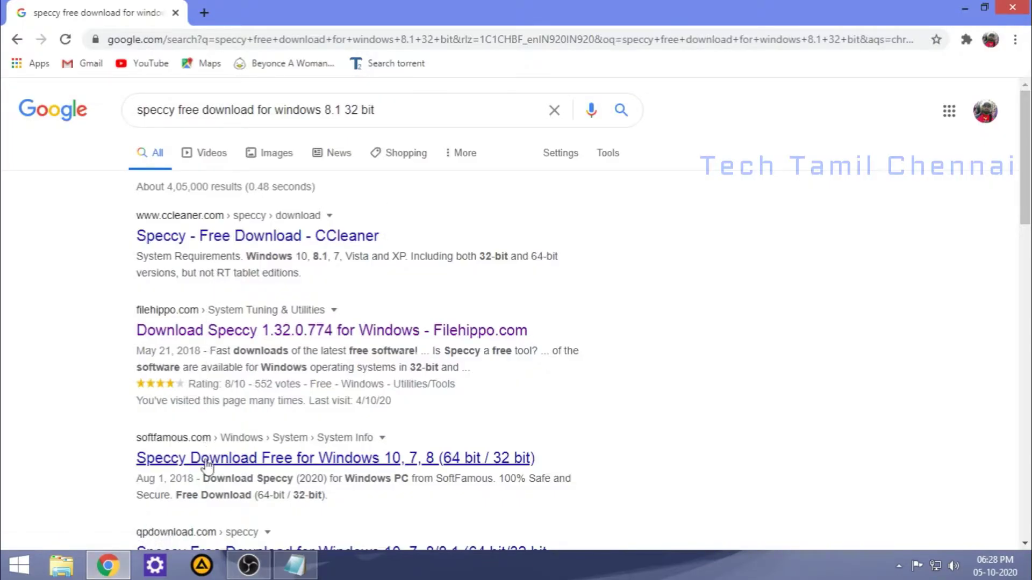
left_click(284, 335)
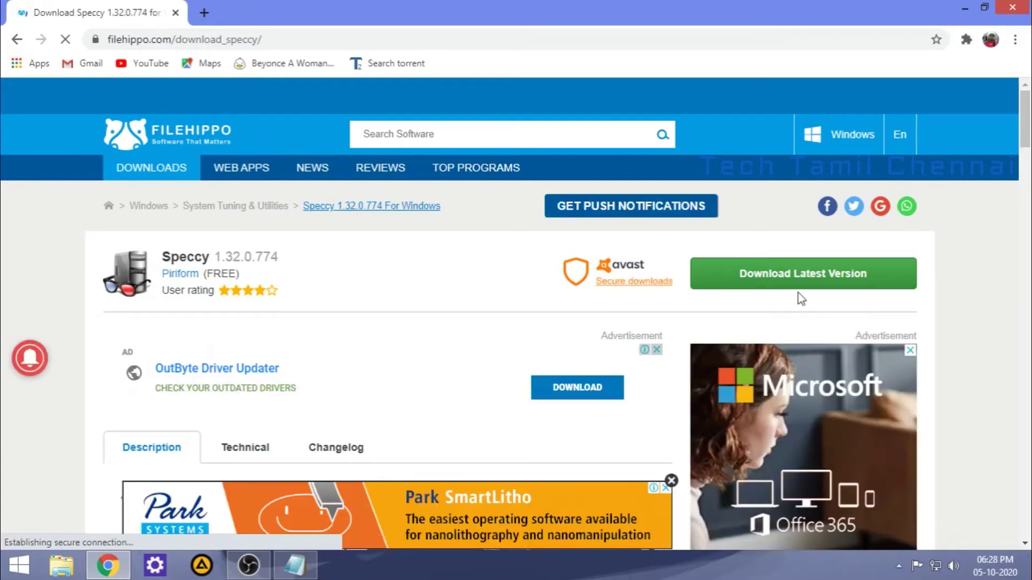
left_click(774, 275)
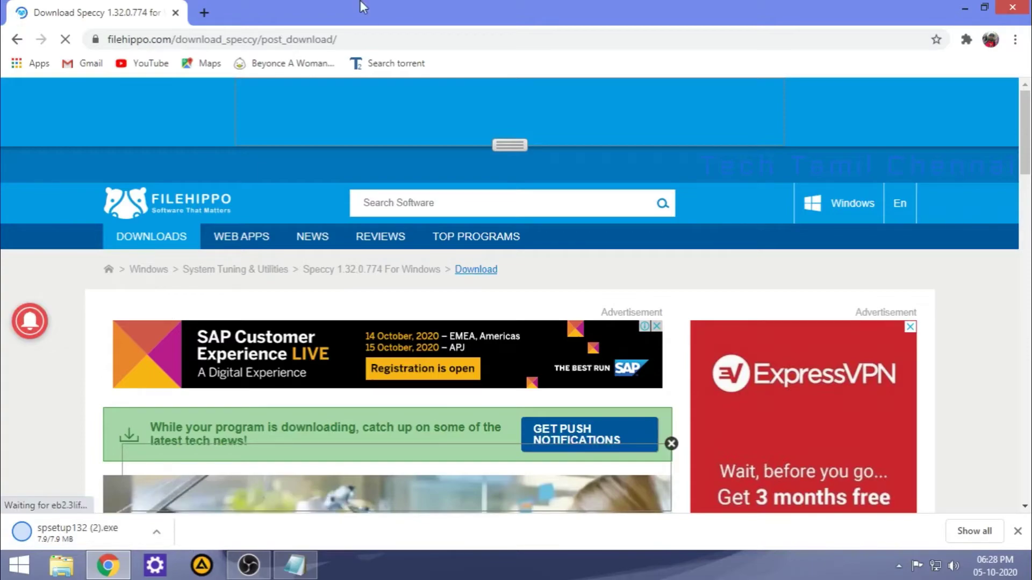
Switch back to the Notepad document and add the line "download panniyachu" followed by a blank line.
left_click(295, 564)
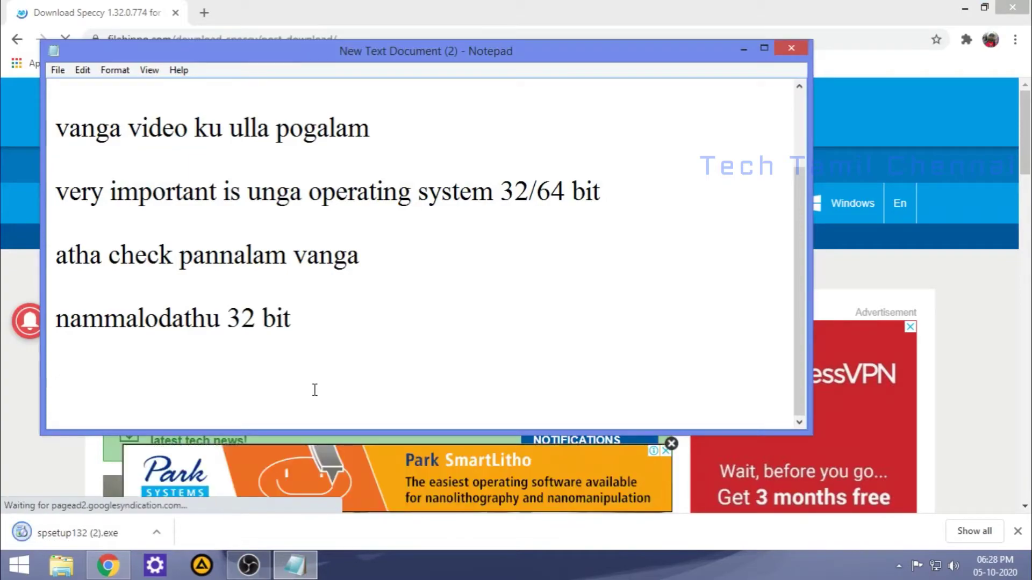
type("downlo")
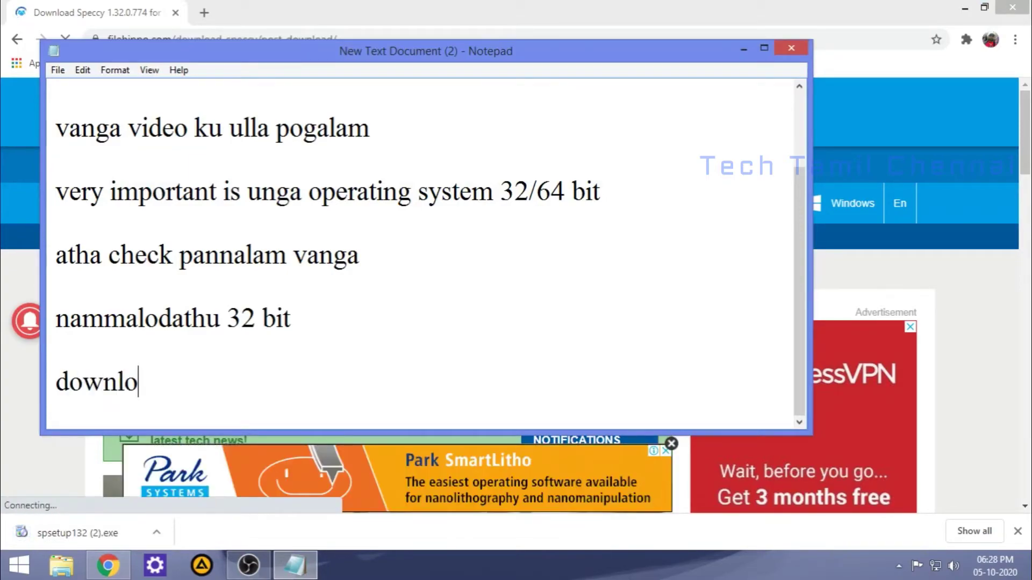
type("ad pan")
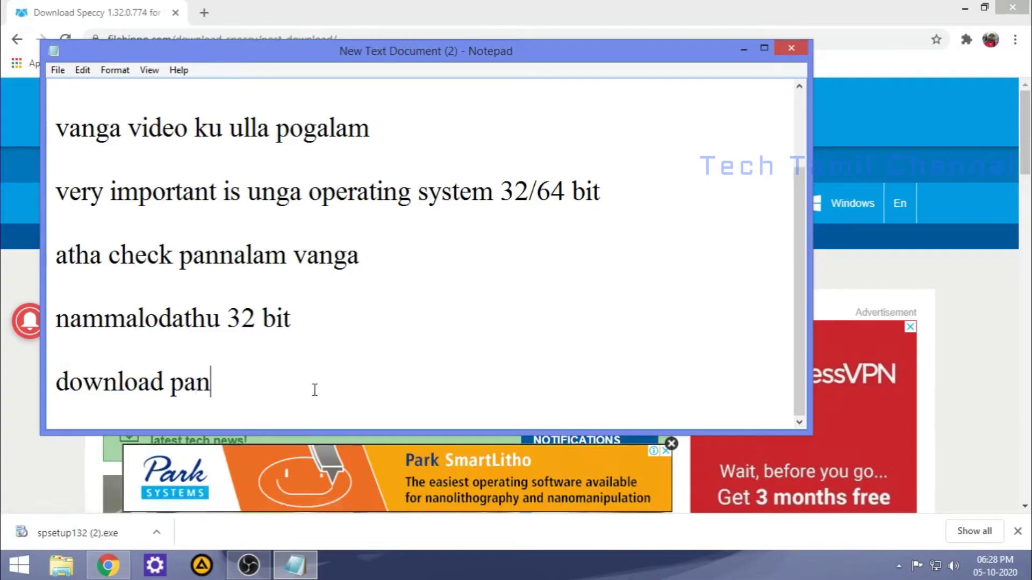
type("niyache")
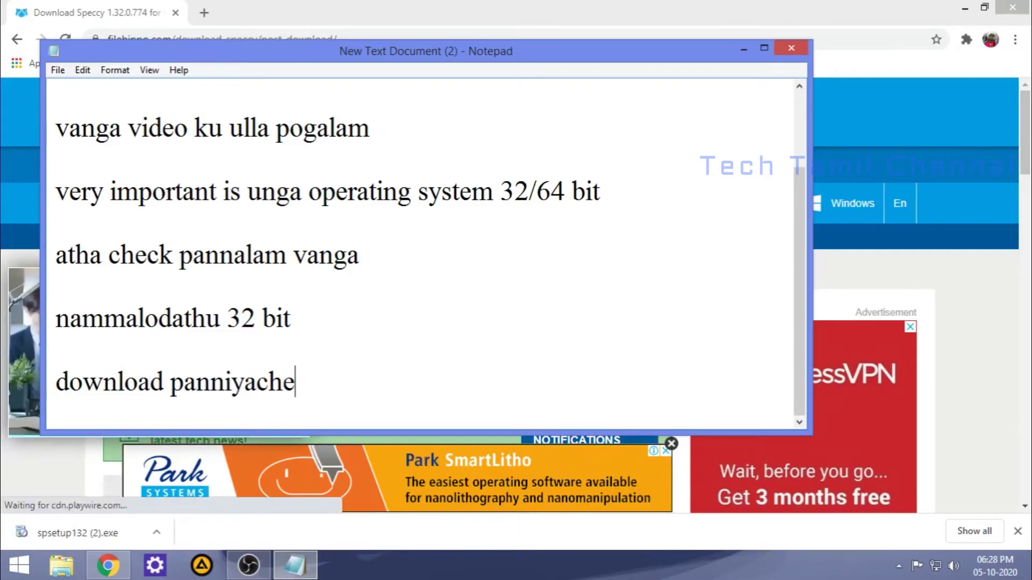
key("BackSpace")
type("u")
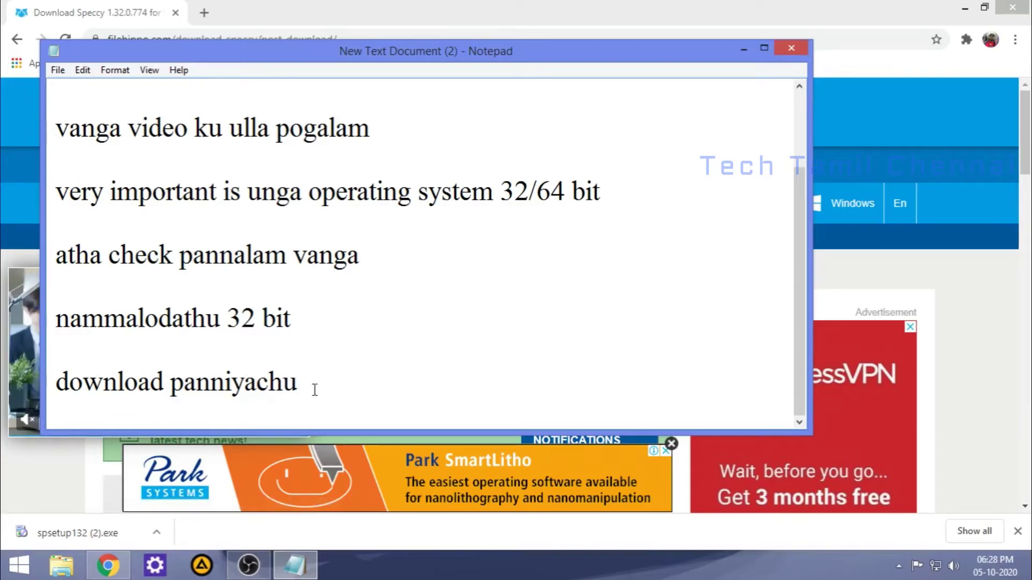
key("Return")
key("Return")
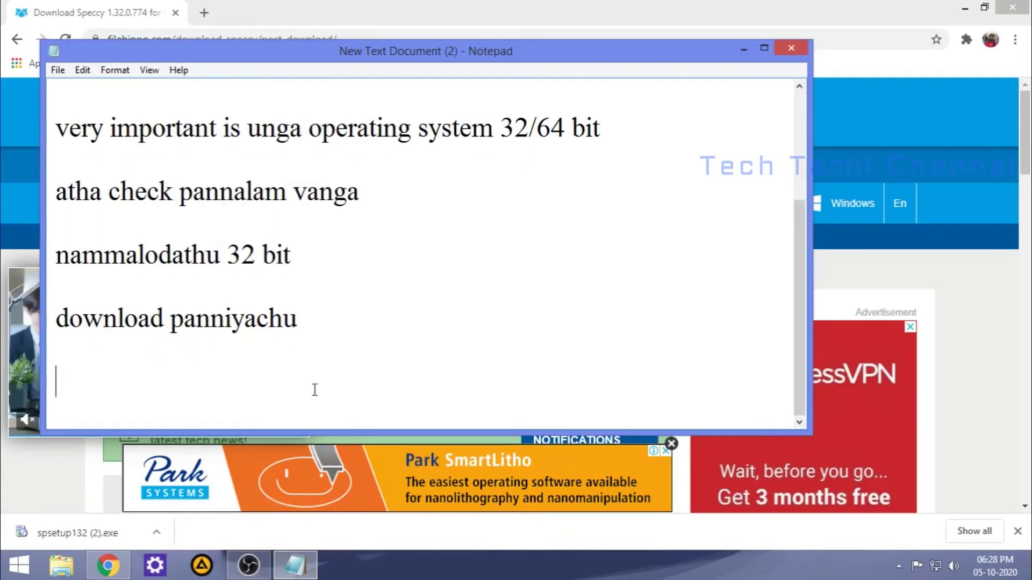
Write "eppadi install panrathunu parkalaam" as a separate line below the download sentence.
type("eppadi")
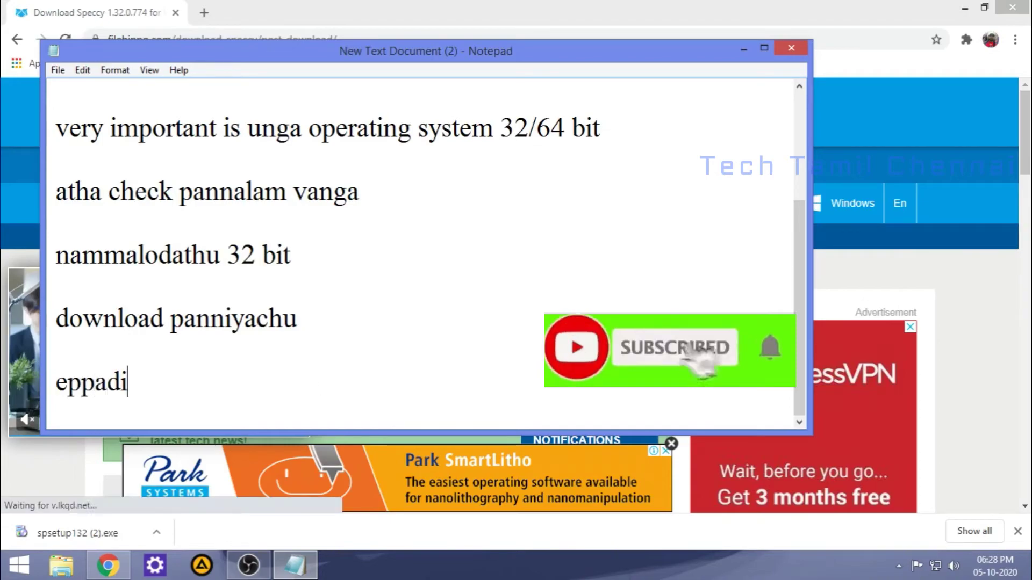
type(" inst")
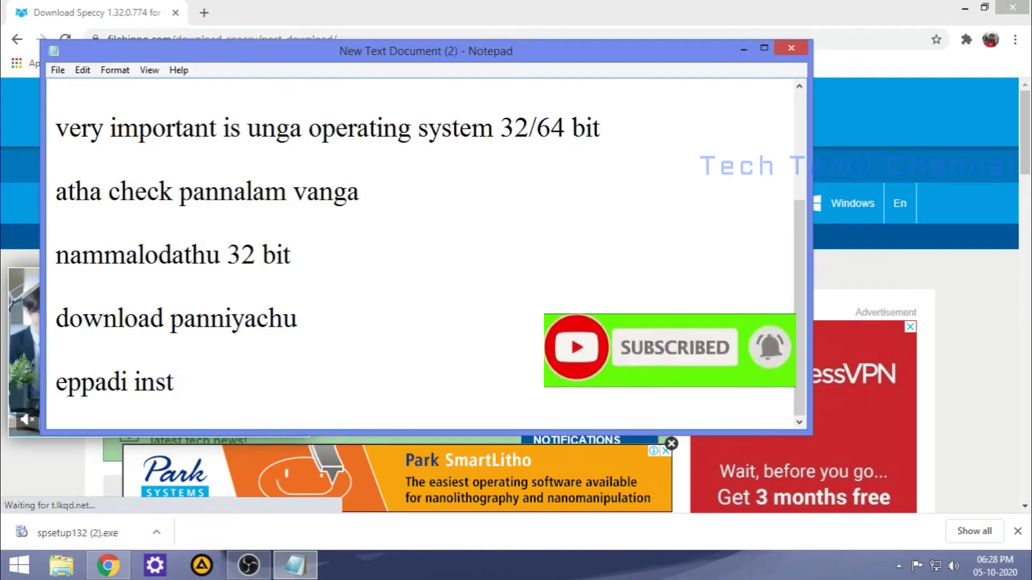
type("all pan")
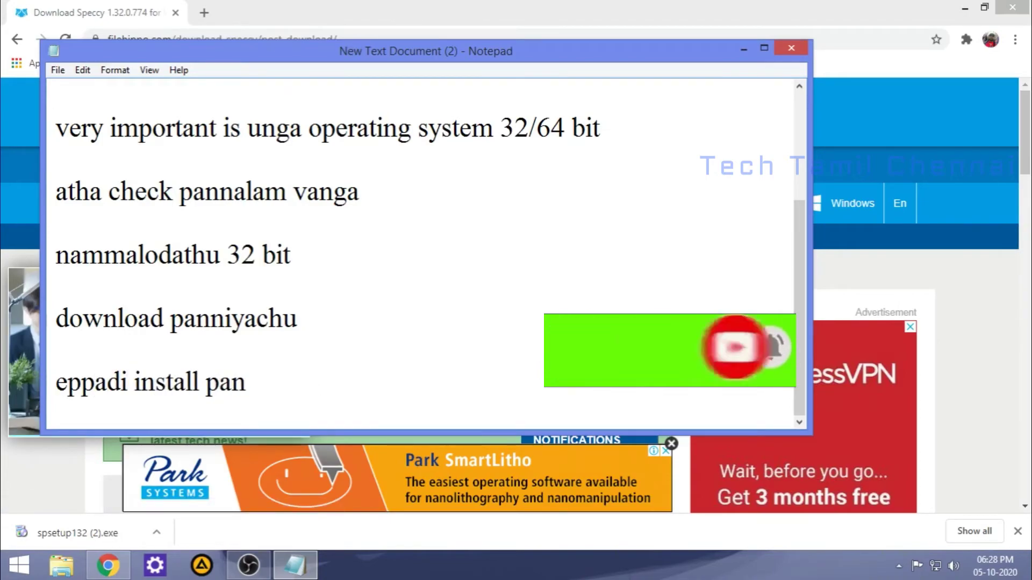
type("rathunu pa")
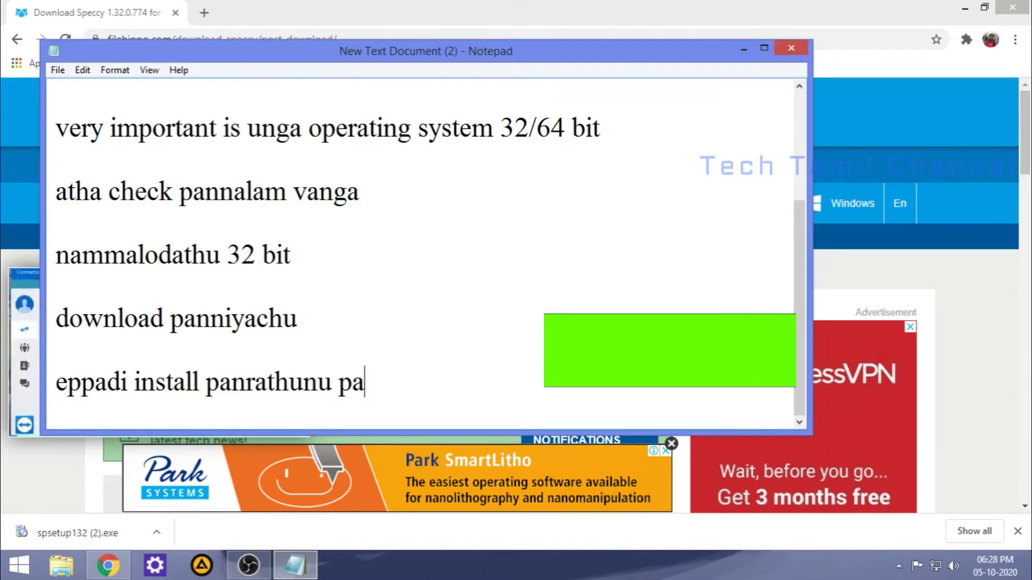
type("rkalaam")
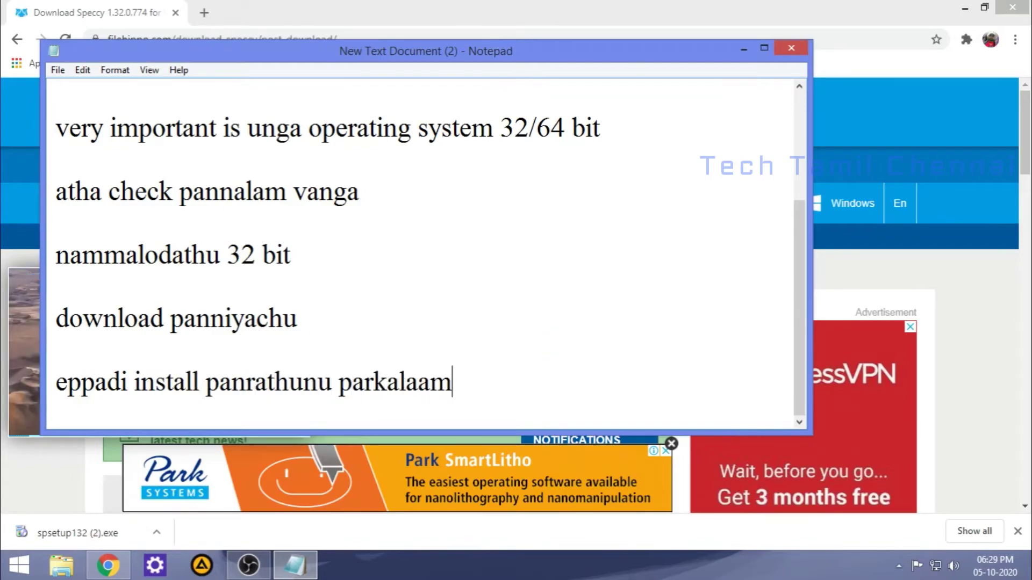
key("Return")
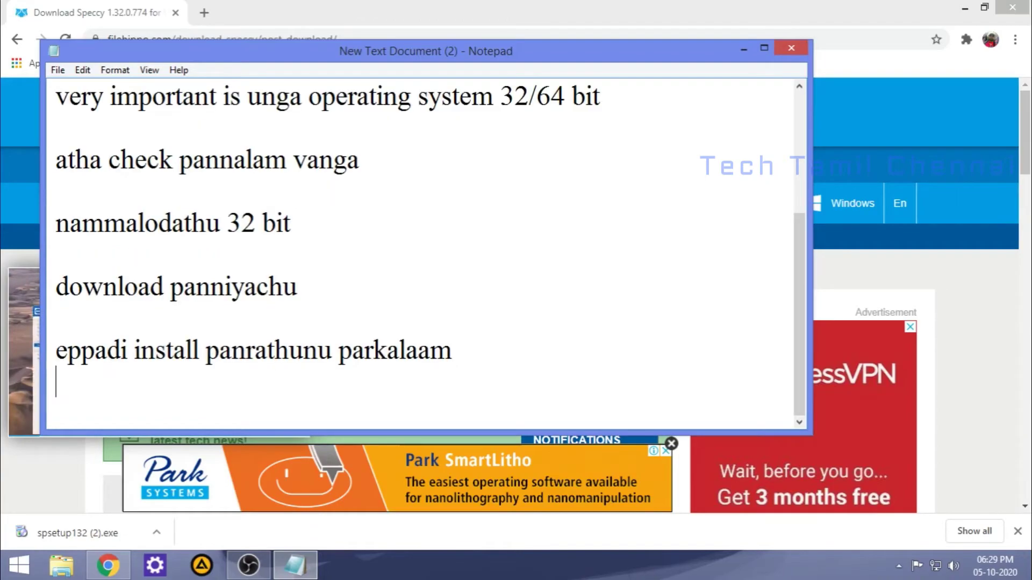
Locate the downloaded spsetup132 (2) file in its folder through Chrome's downloads list and run it as administrator.
left_click(108, 564)
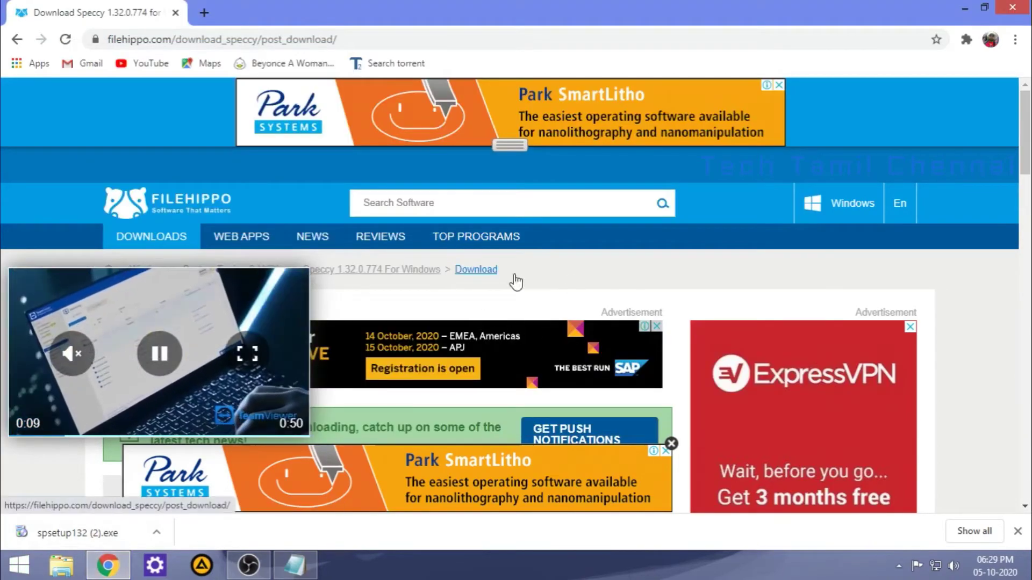
left_click(1015, 39)
left_click(914, 141)
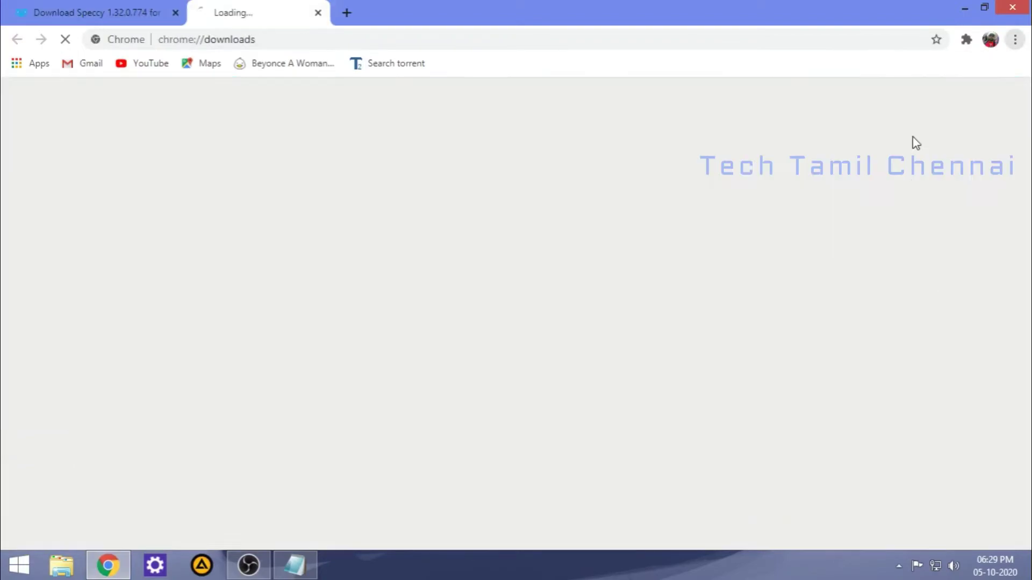
left_click(385, 245)
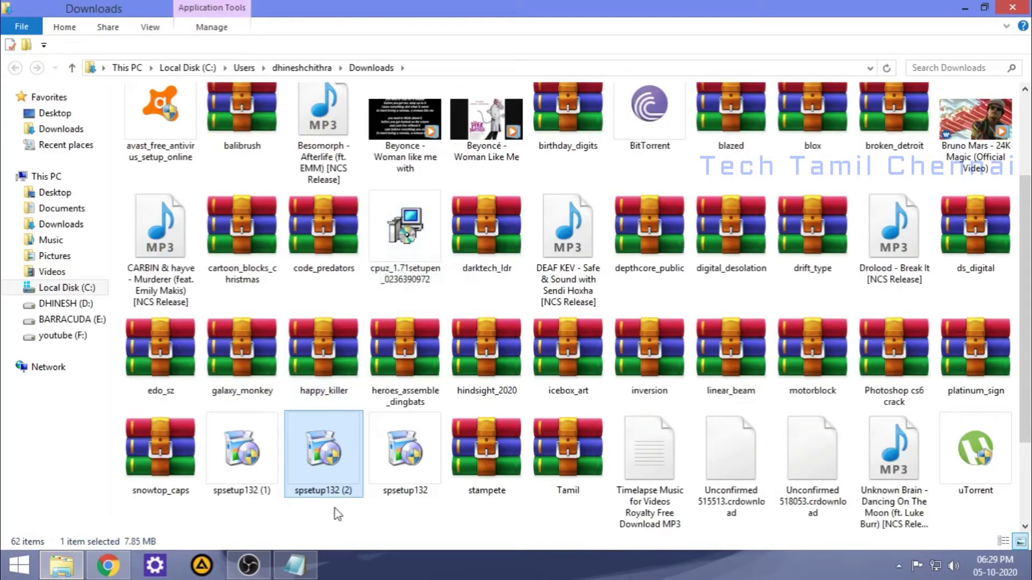
right_click(334, 459)
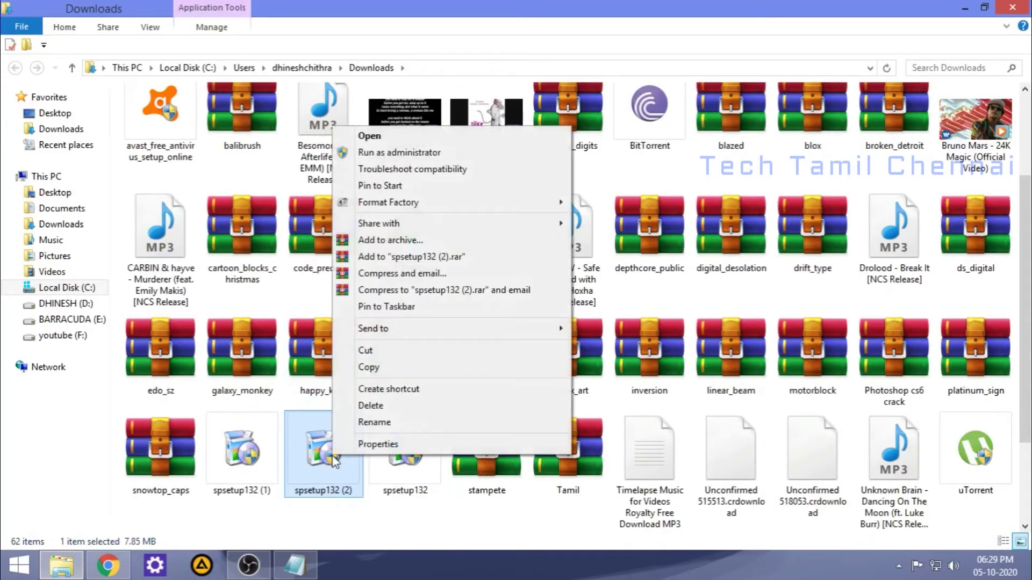
left_click(397, 153)
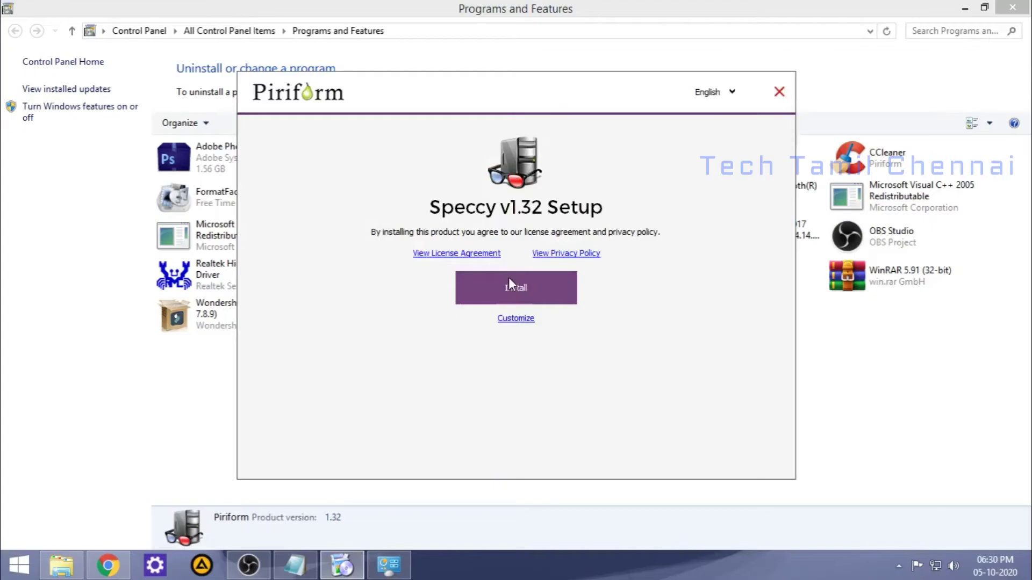
Install Speccy v1.32 with the default options, then launch it and maximize its window to show the component temperatures.
left_click(530, 292)
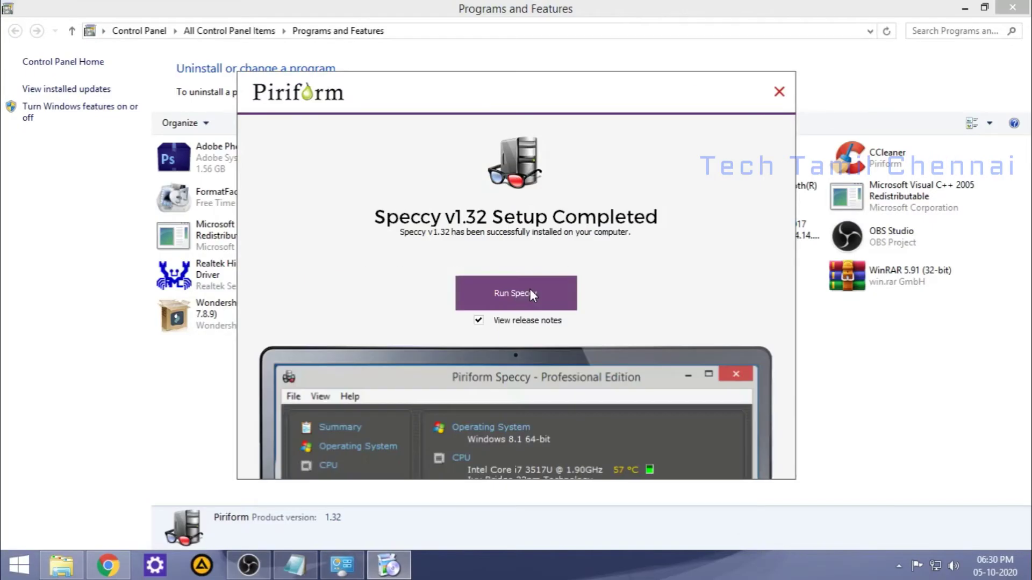
left_click(532, 290)
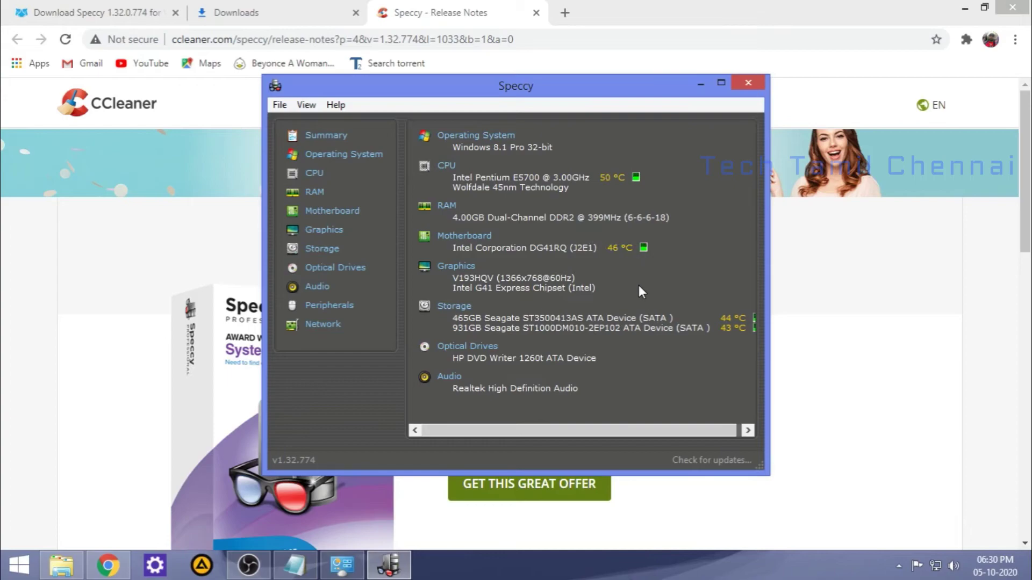
left_click(721, 84)
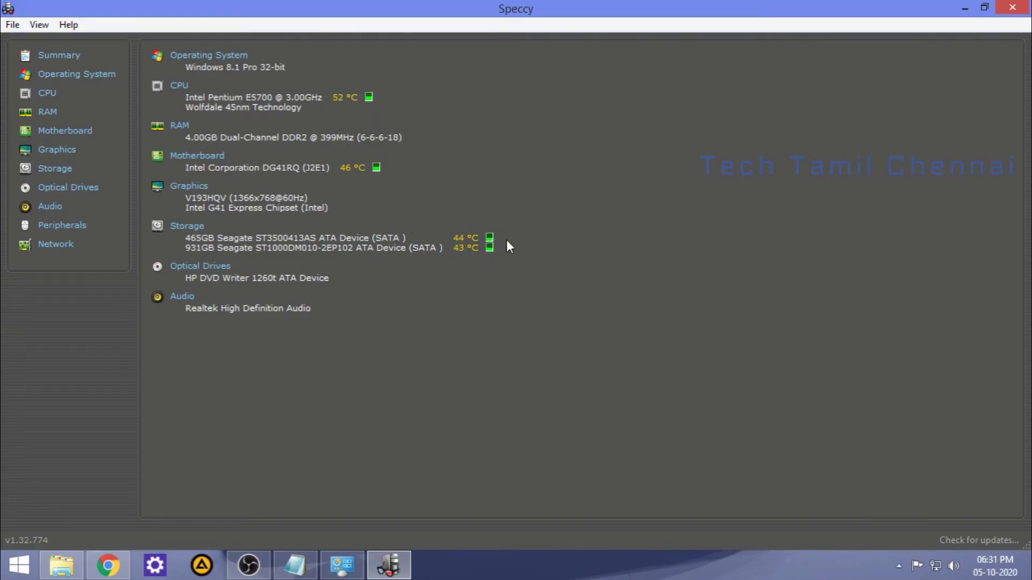
Return to the Notepad document and add "na link discription la kudukaren download it use it" as a separate line at the end.
left_click(305, 575)
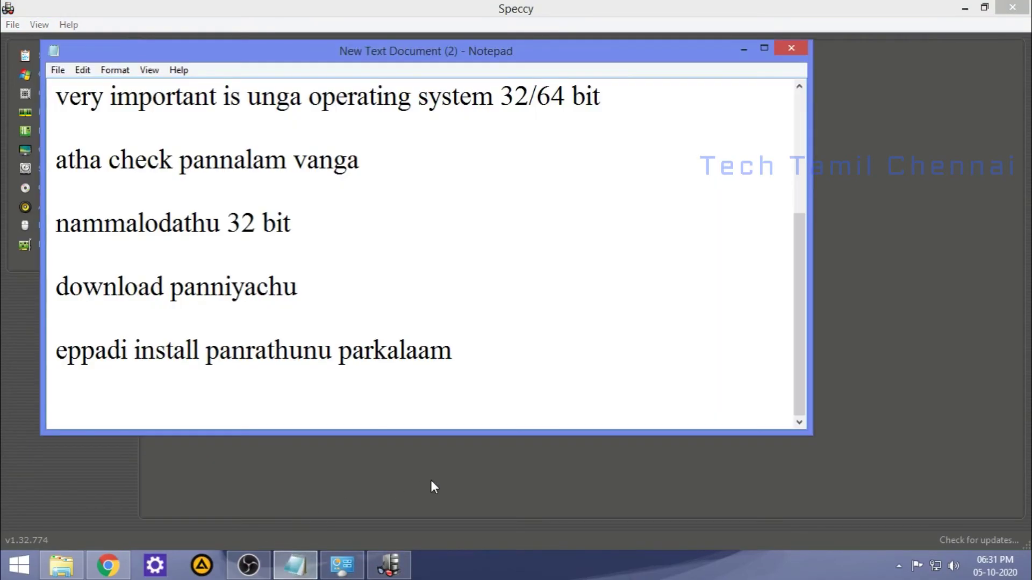
key("Return")
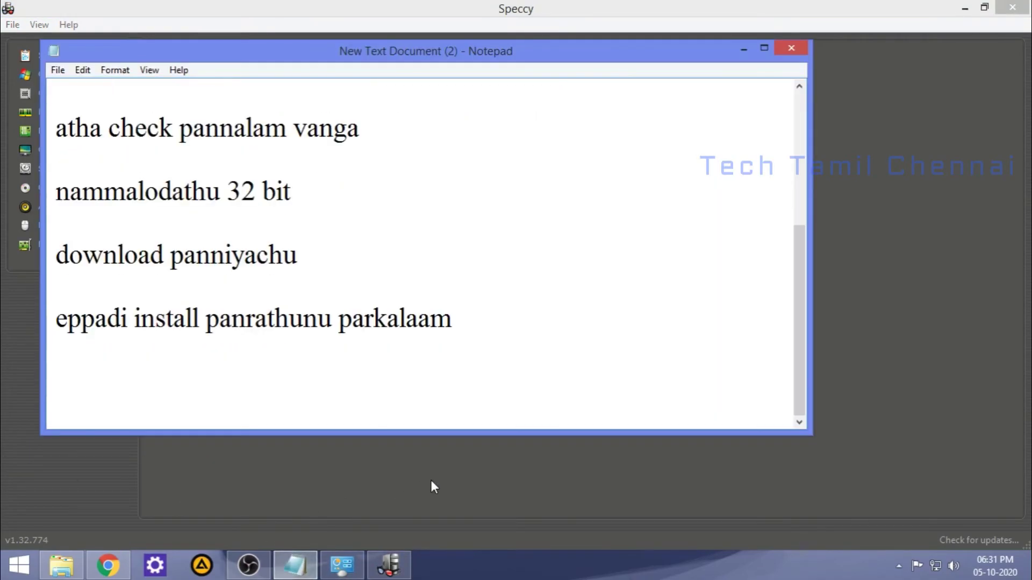
type("na lin")
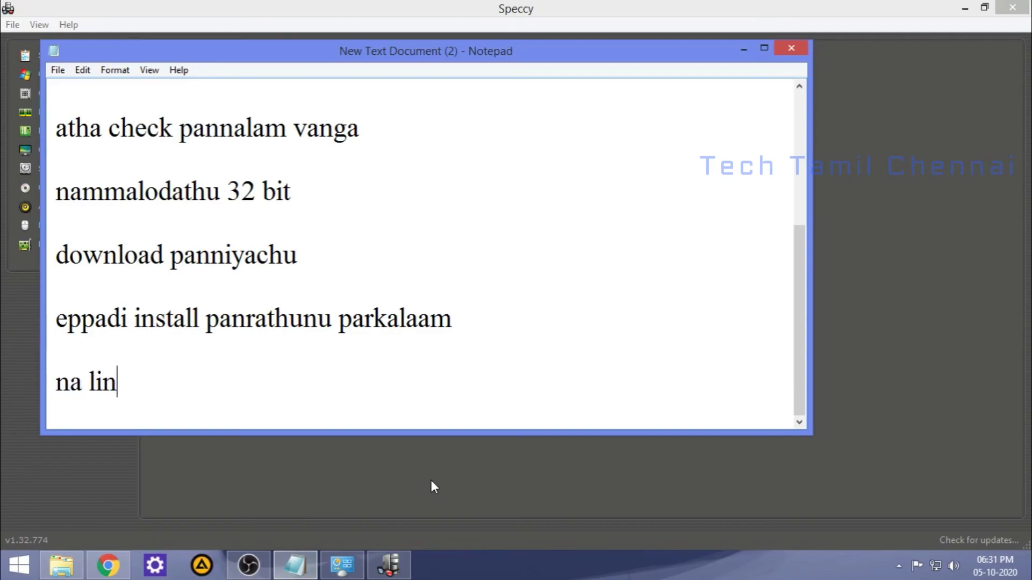
type("k di")
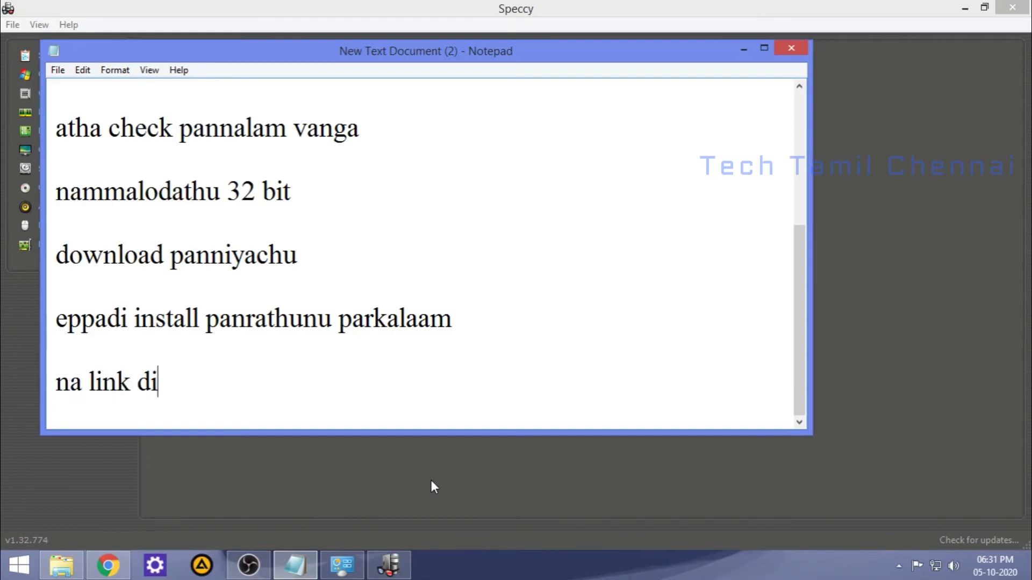
type("scription ")
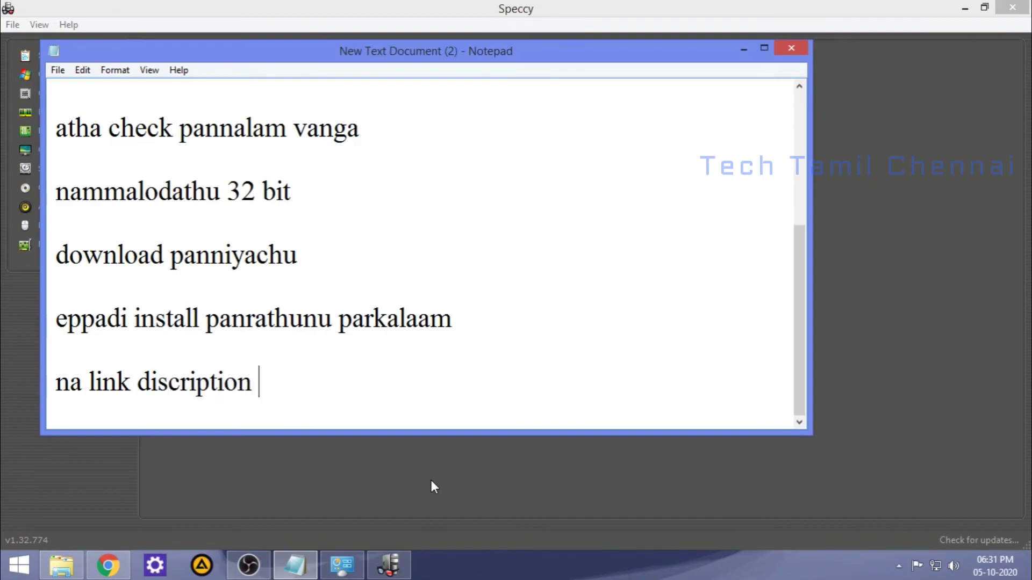
type("la kudu")
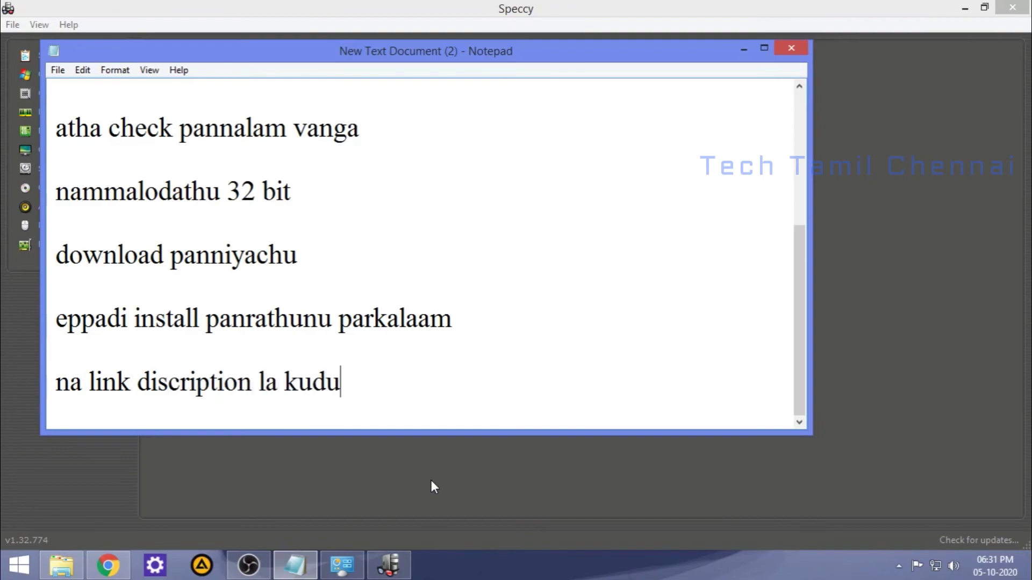
type("karen ")
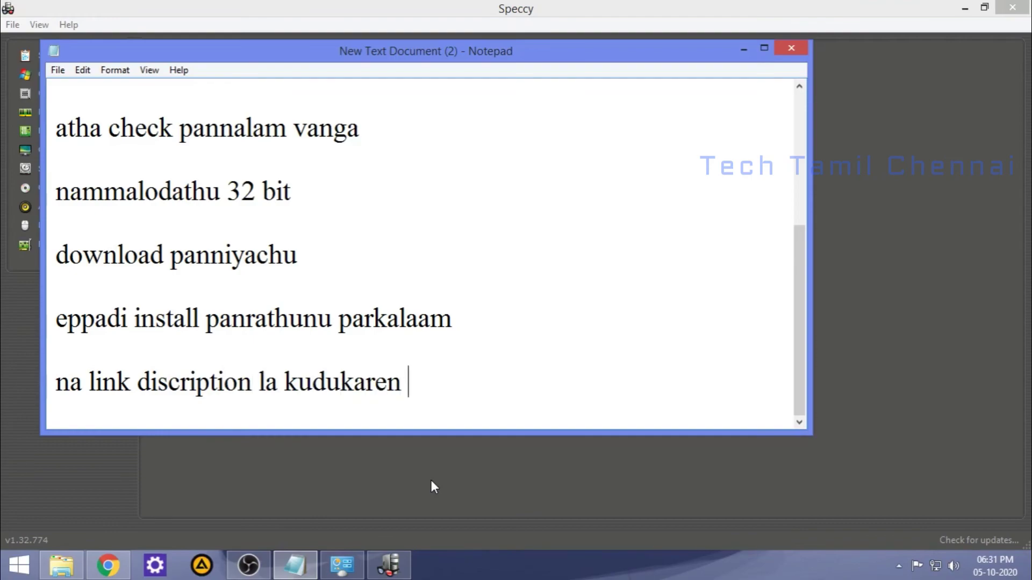
type("downl")
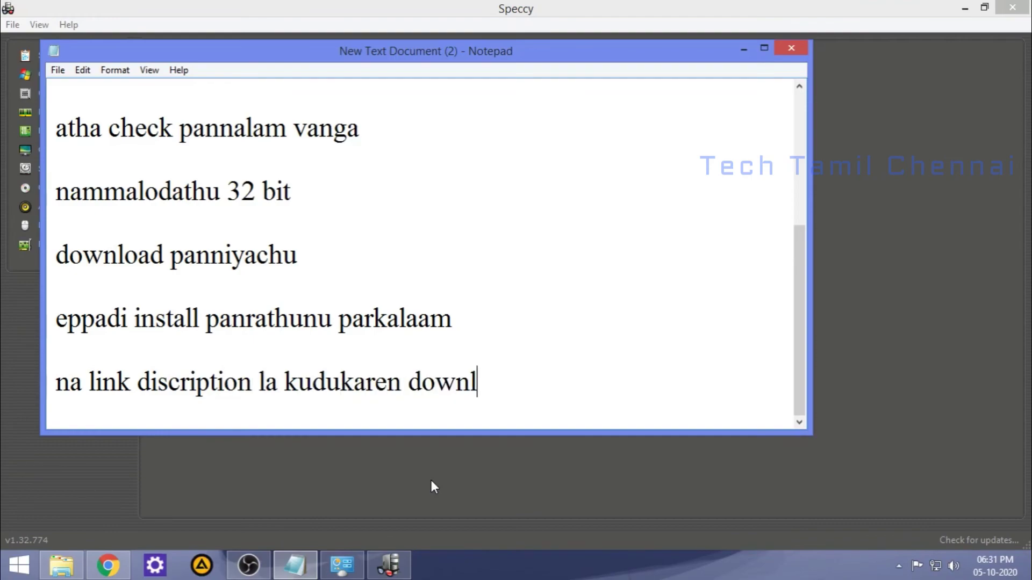
type("oad it ")
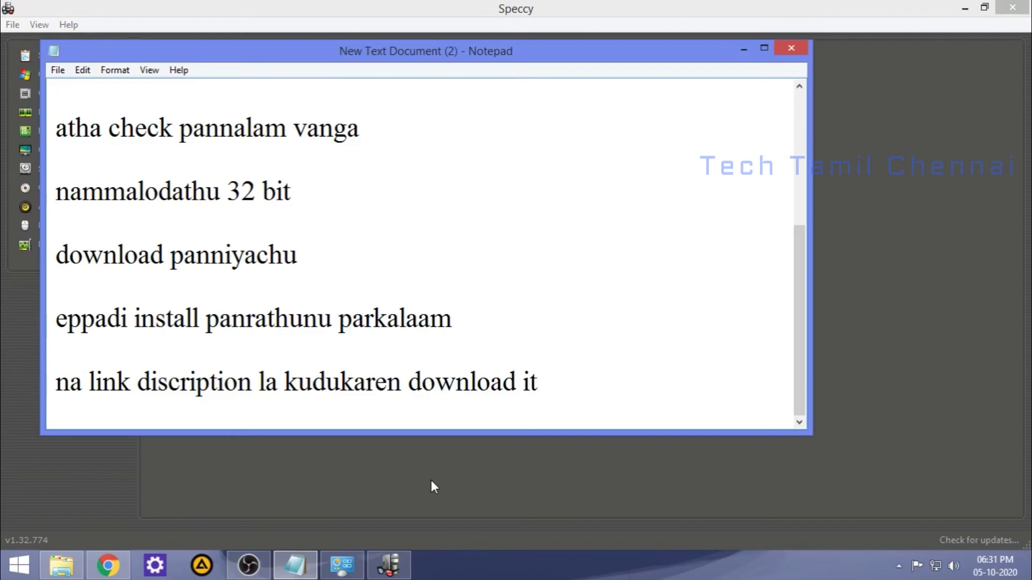
type("use it")
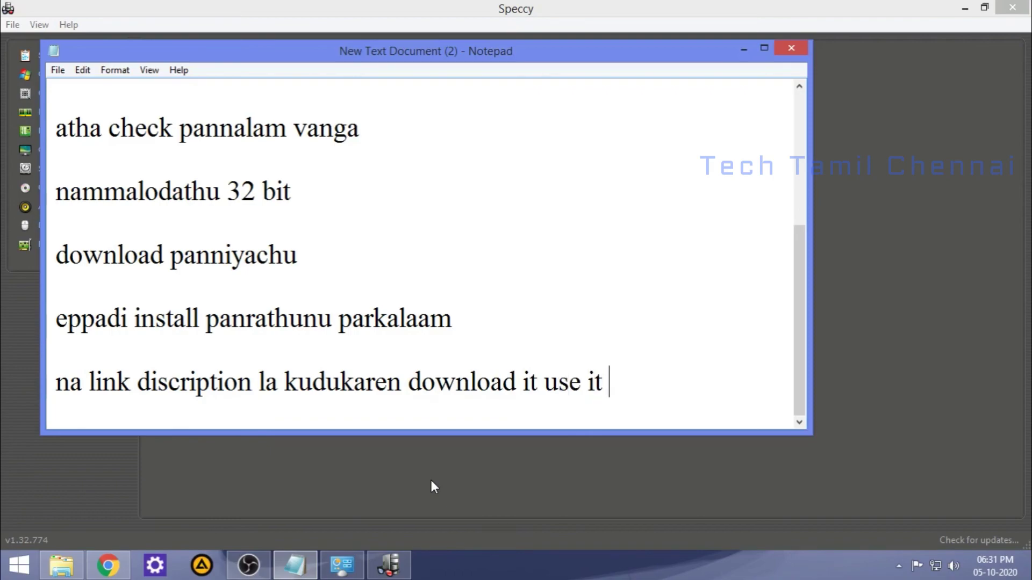
Add "Thanks for watching" as a closing line at the end of the Notepad document, separated by a blank line.
key("Return")
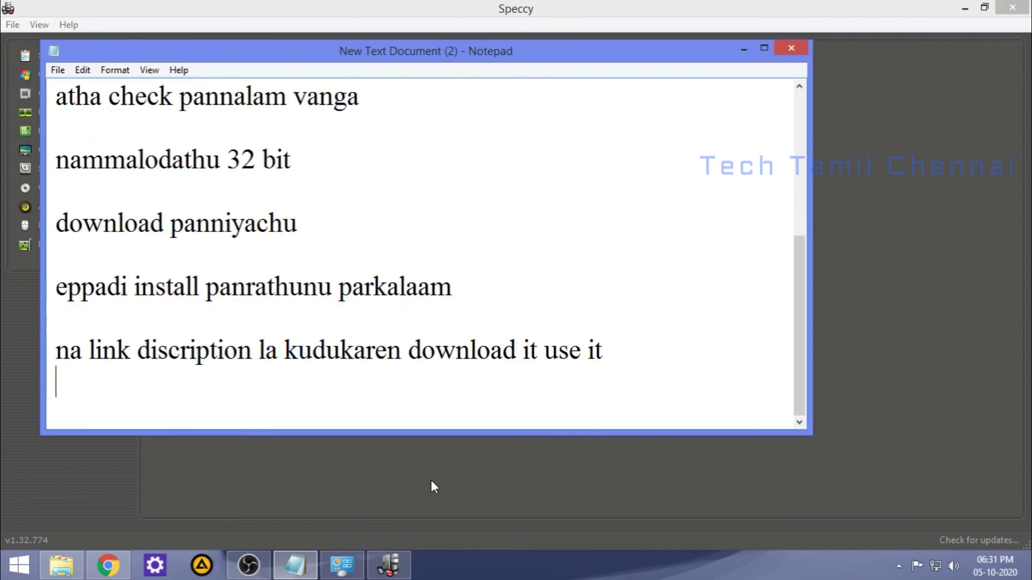
key("Return")
type("Th")
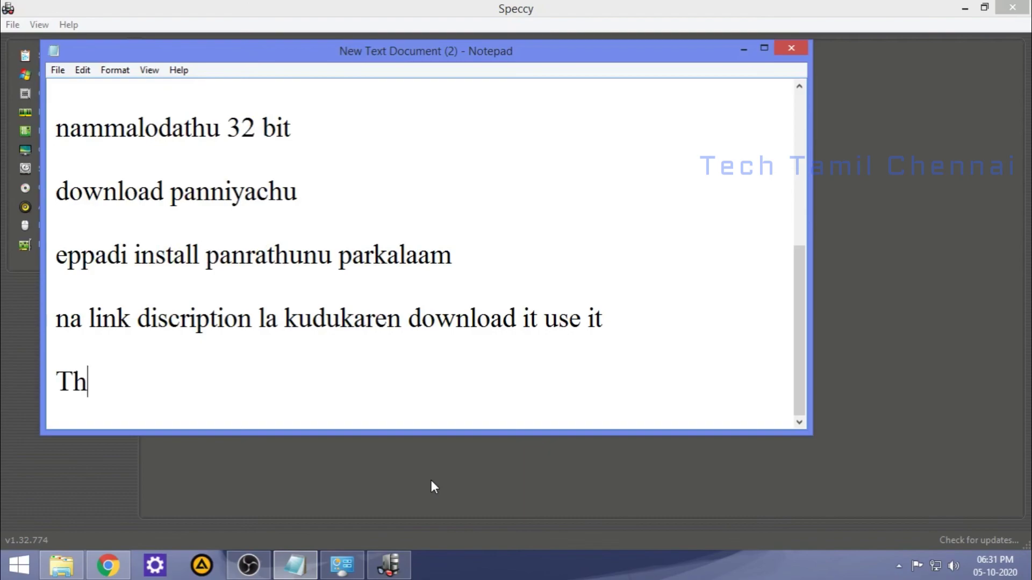
type("anks f")
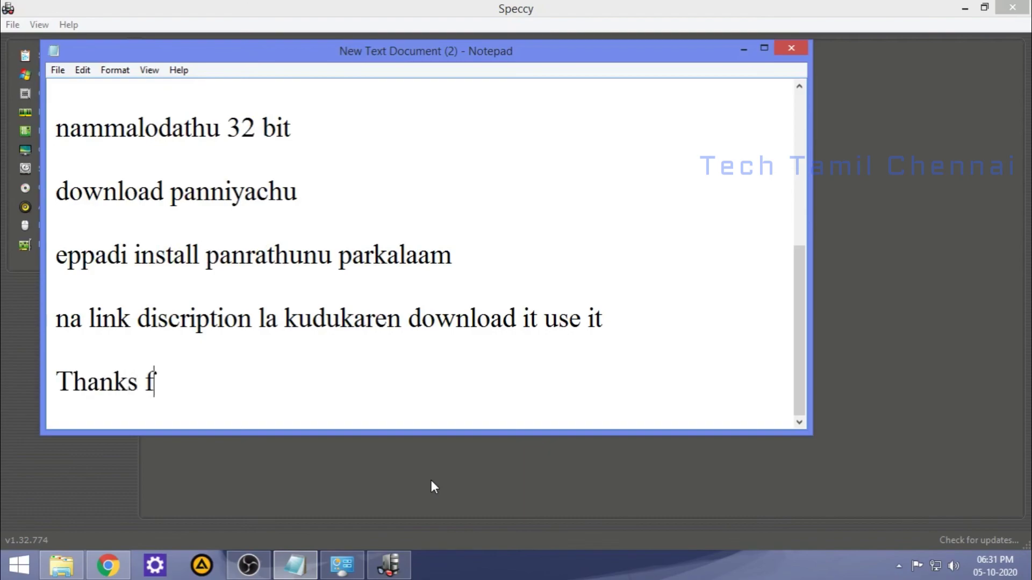
type("or watchai")
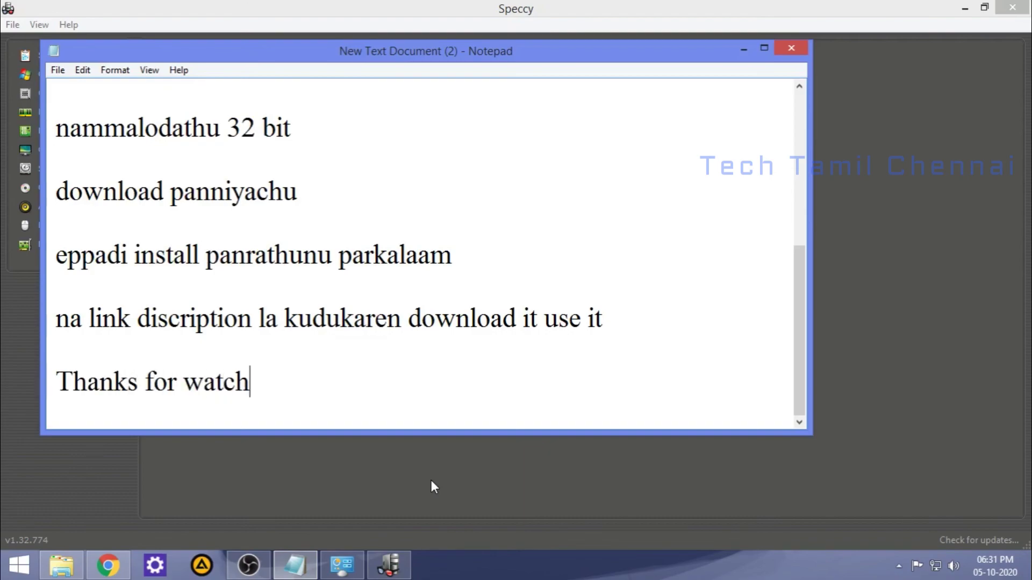
key("BackSpace")
key("BackSpace")
type("ing")
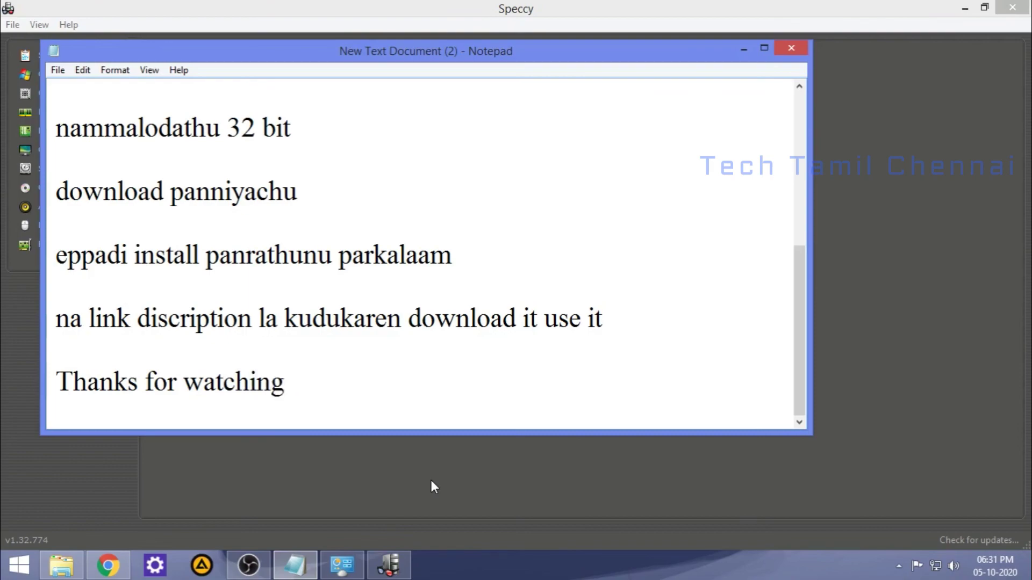
key("Return")
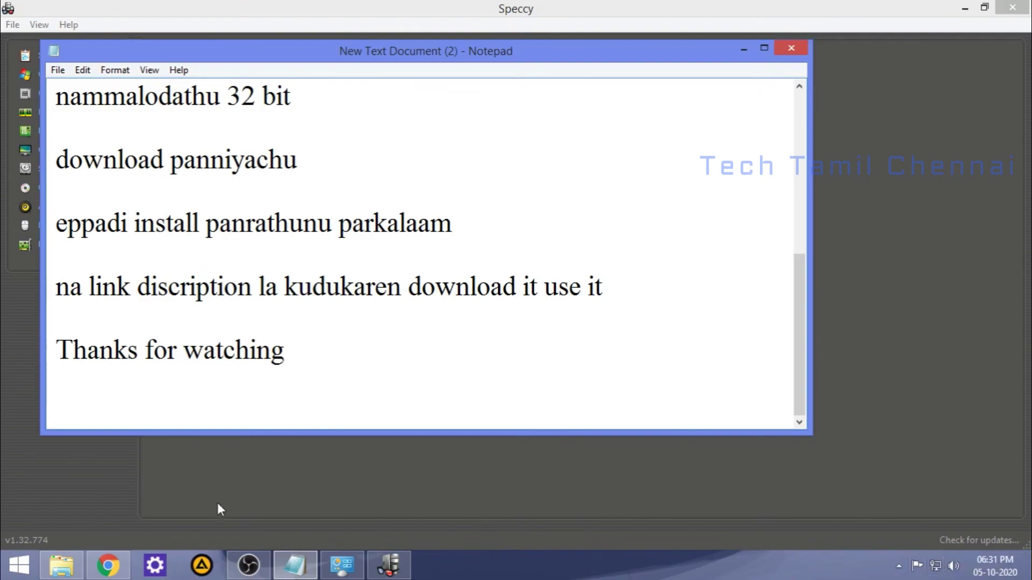
Switch to OBS and stop the running screen recording.
left_click(248, 573)
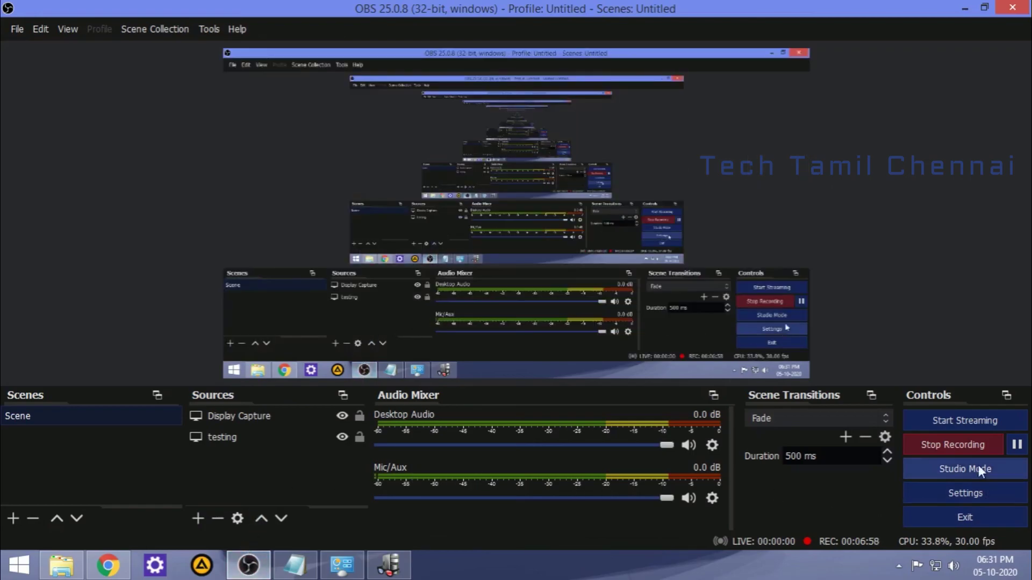
left_click(950, 444)
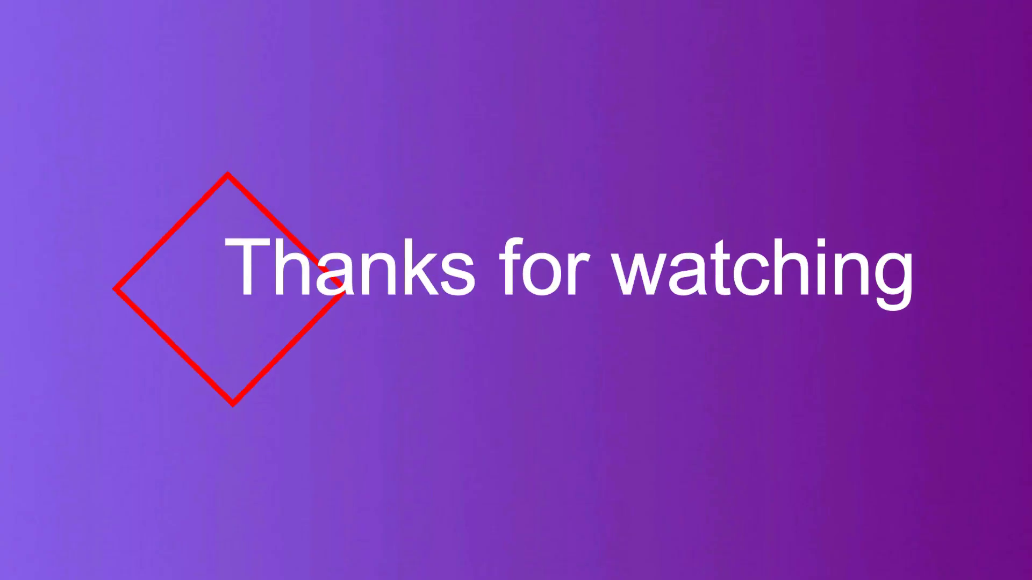